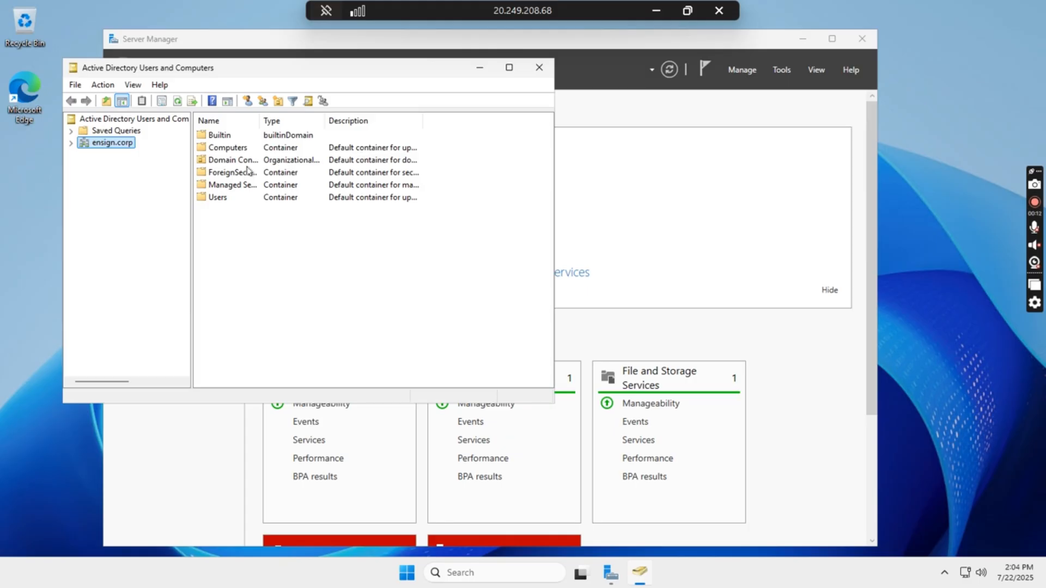
- Create an organizational unit named Employees in the ensign.corp domain, keeping its protection from accidental deletion
right_click(107, 146)
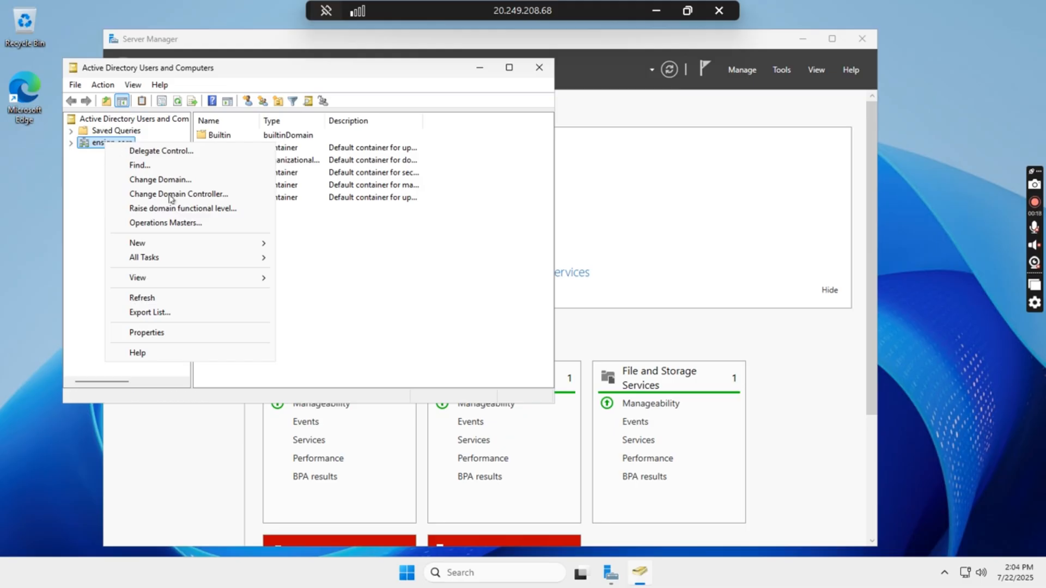
mouse_move(254, 248)
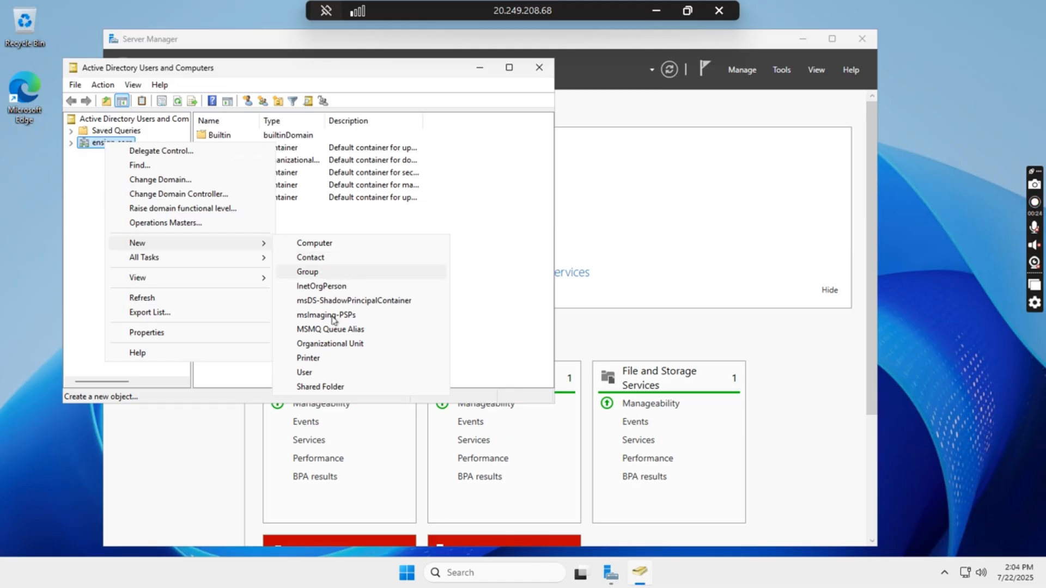
click(349, 346)
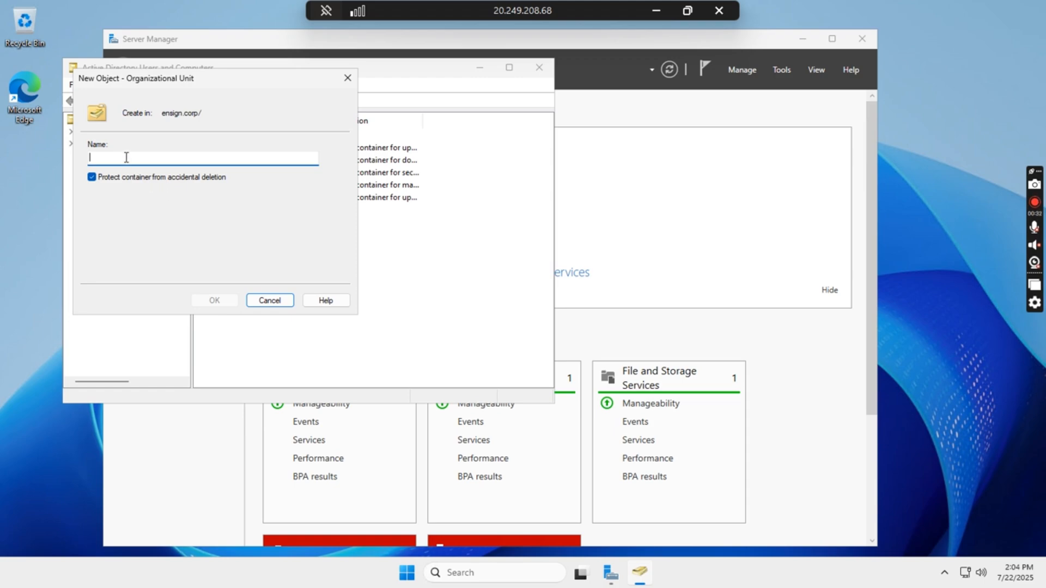
text(Employees)
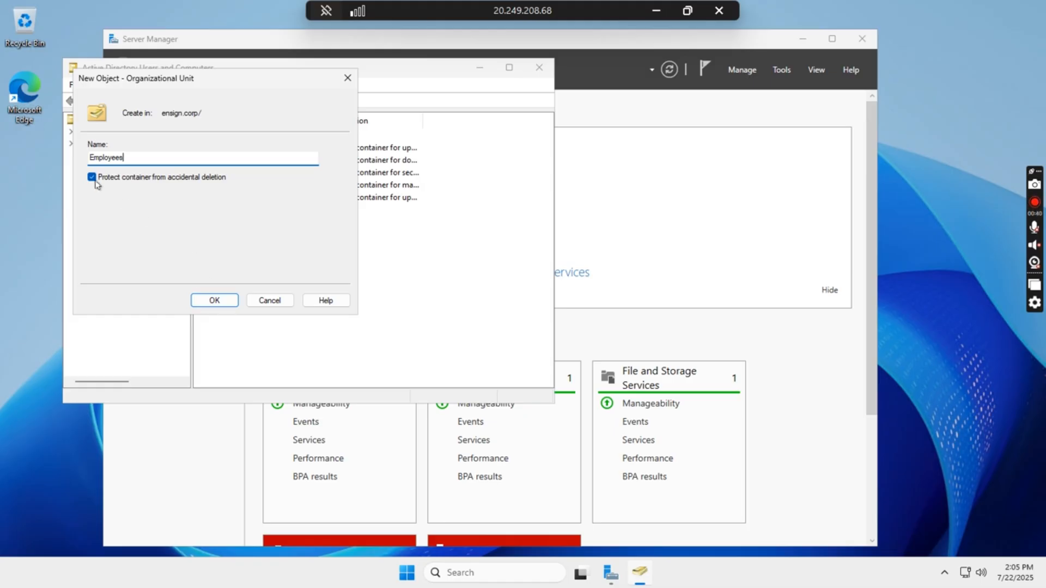
click(223, 300)
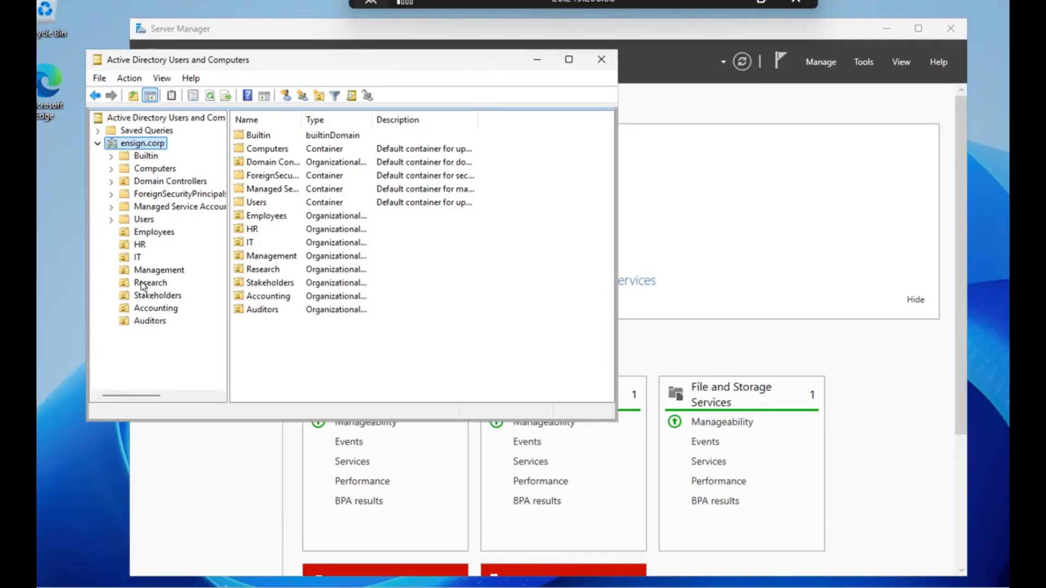
- Start a new user object directly in ensign.corp, filling in the person's first name and user logon name
right_click(136, 145)
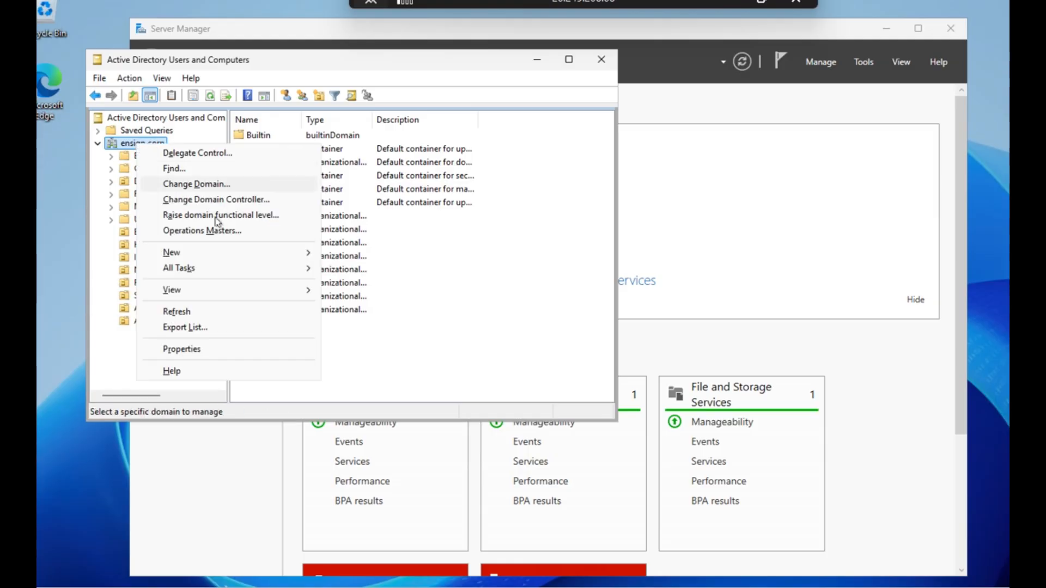
mouse_move(292, 253)
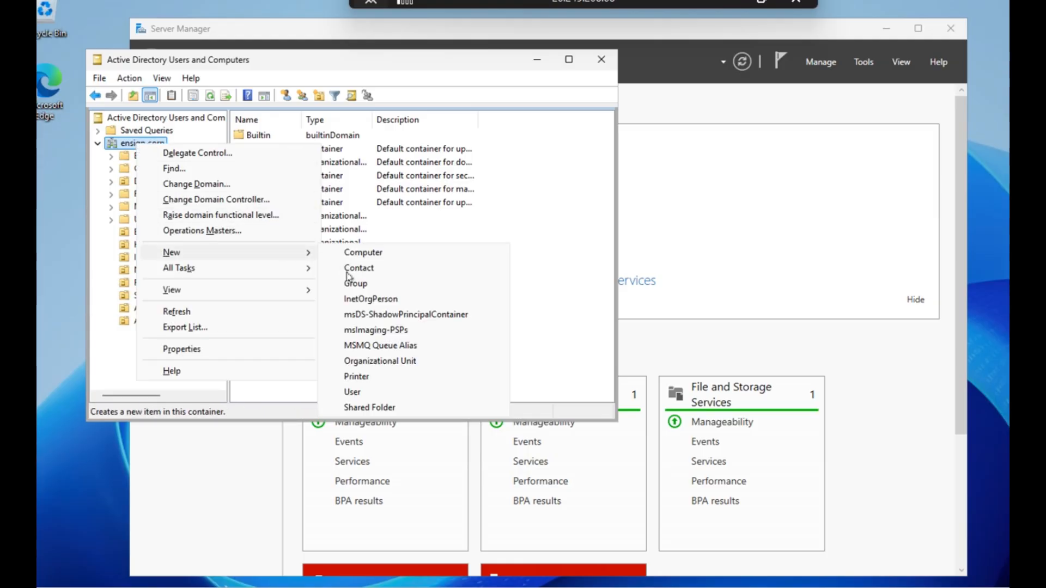
click(382, 395)
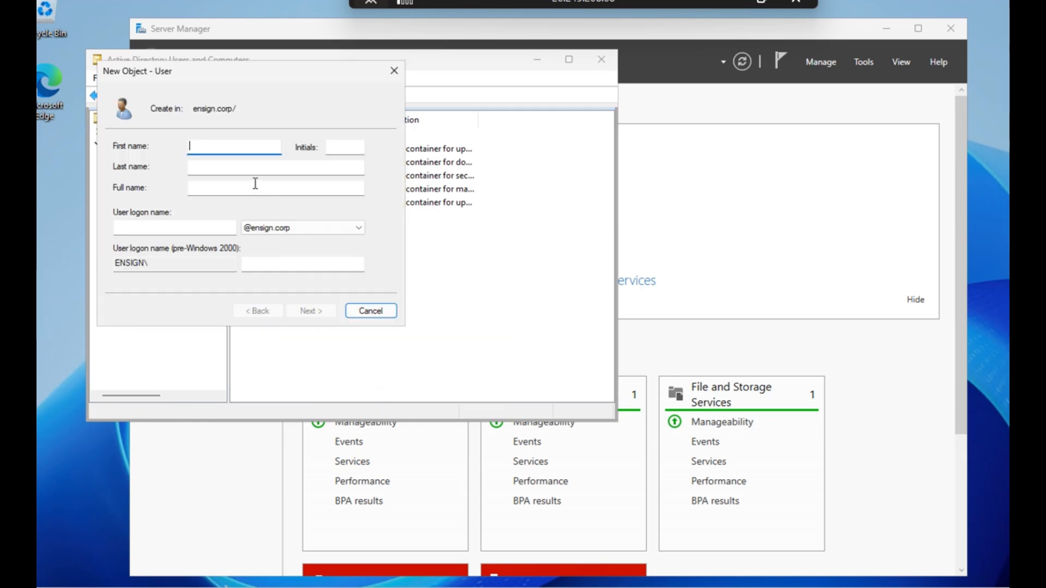
text(Sarah)
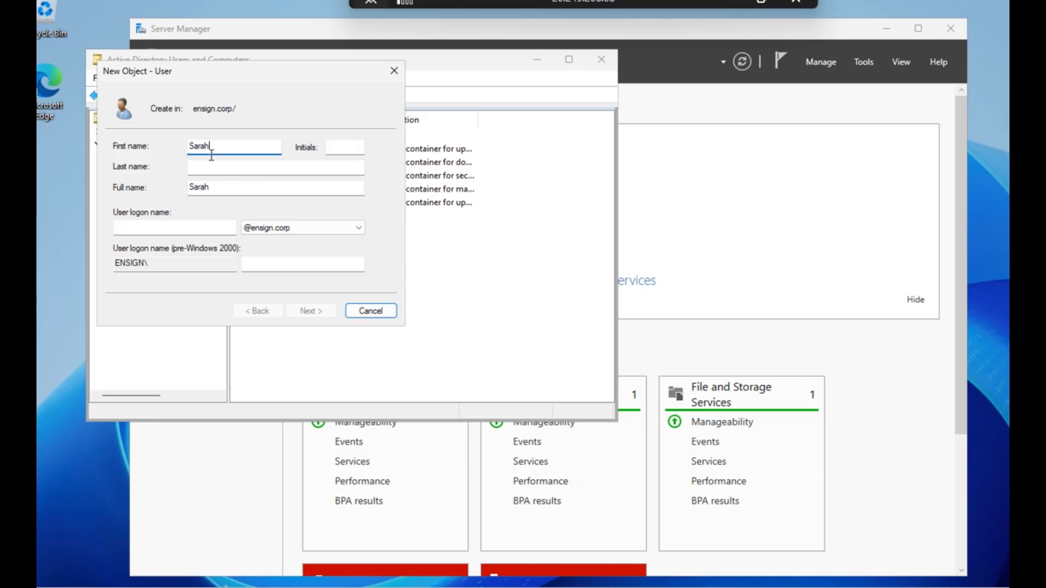
click(194, 226)
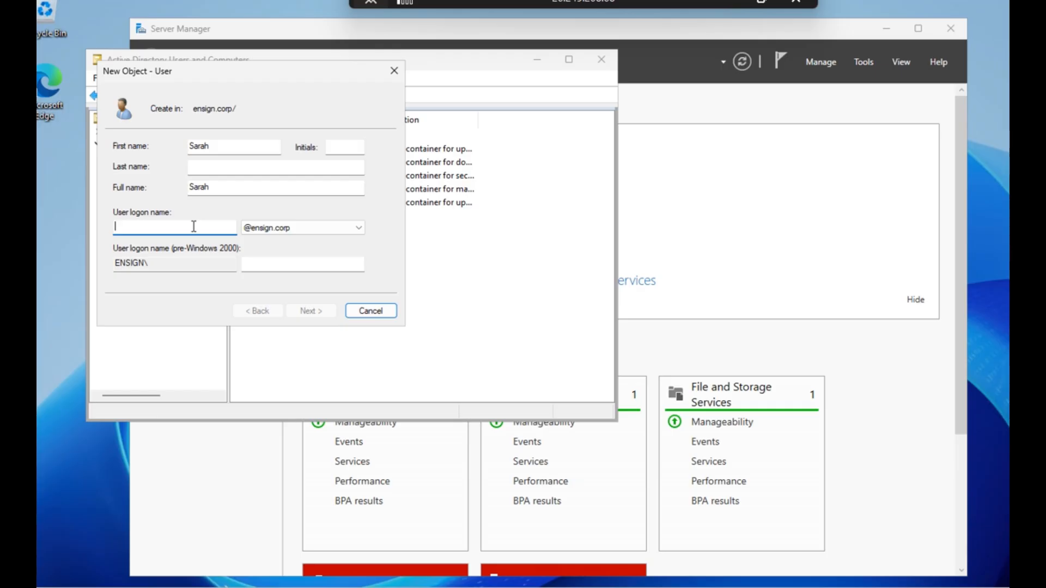
text(Sarah)
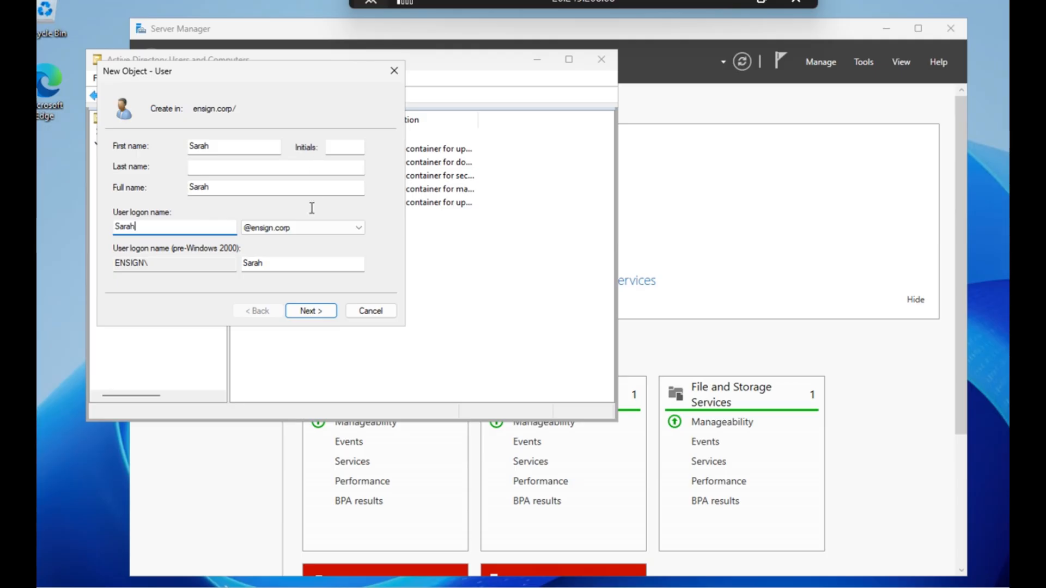
click(307, 311)
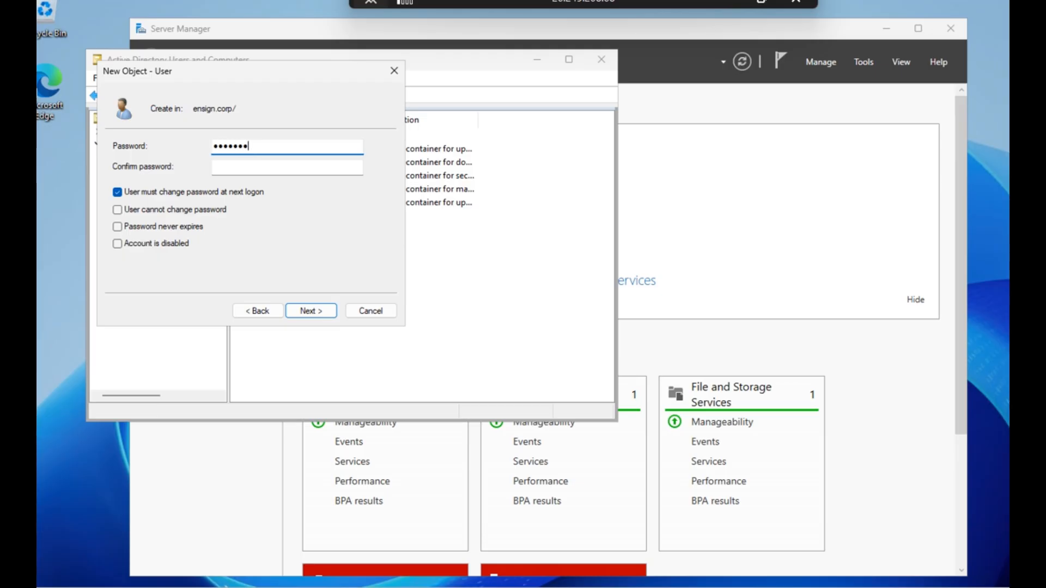
- Enter and confirm the account password, keep the required change at next logon, and finish creating the user
text(•••••••••)
click(257, 165)
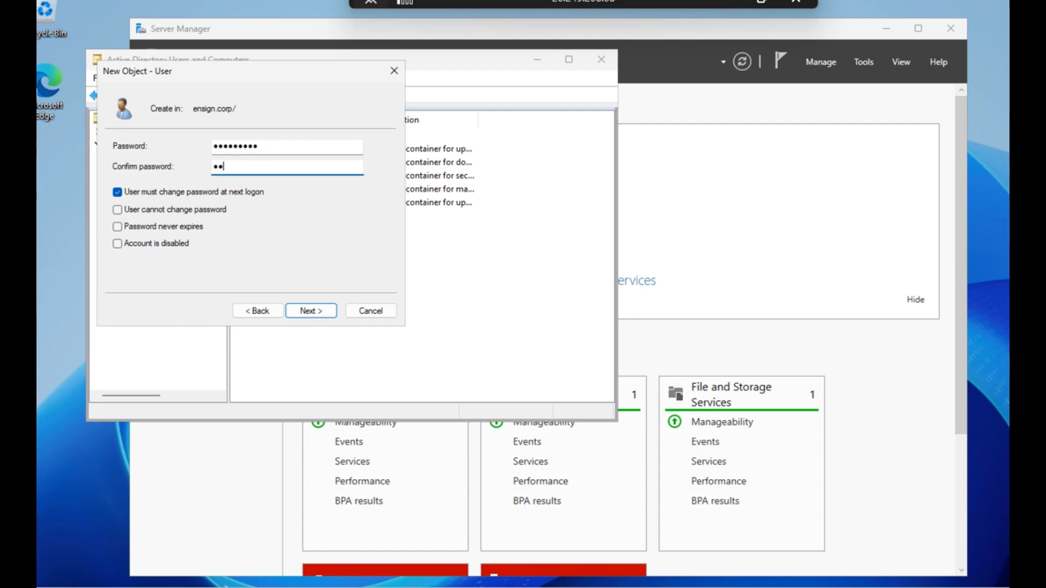
text(••••••)
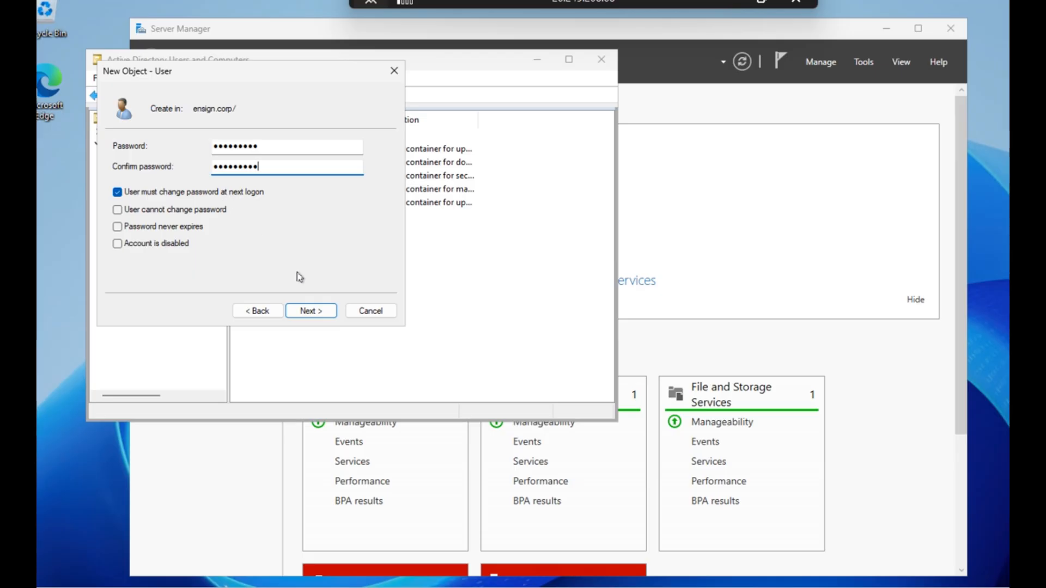
click(307, 313)
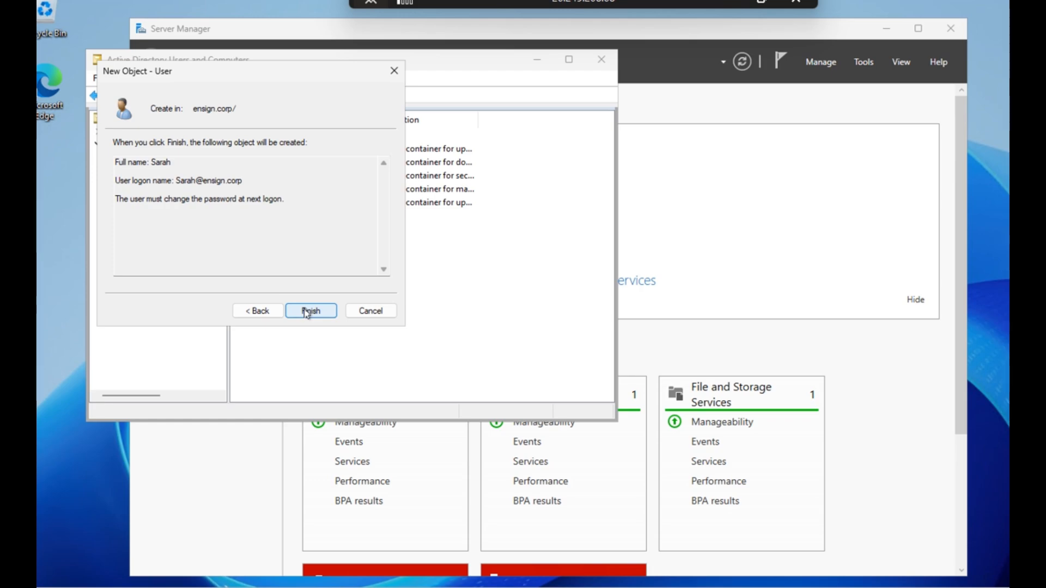
click(308, 312)
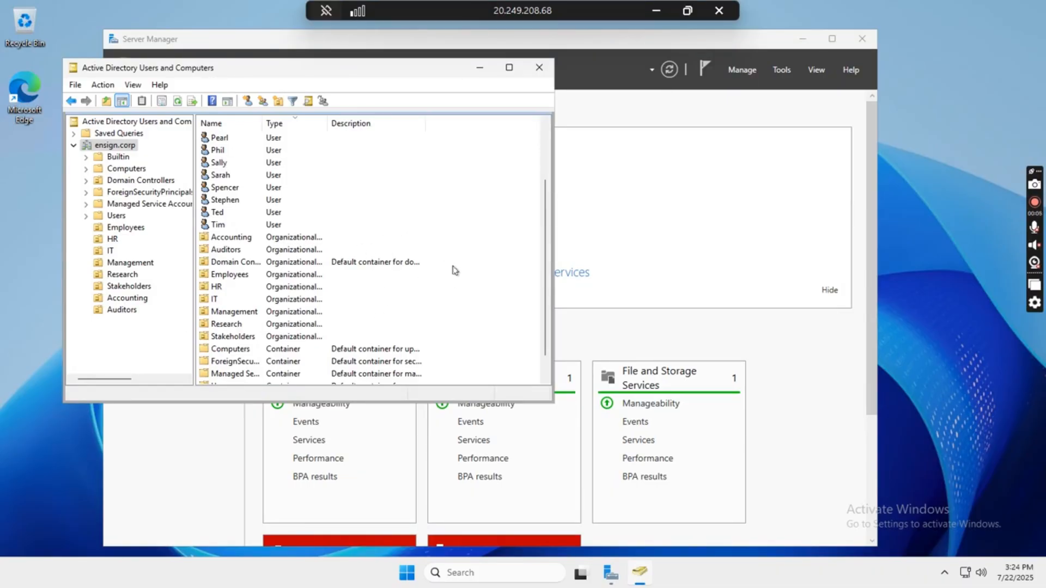
- Put away the Active Directory Users and Computers and Server Manager windows and open the Desktop folder in File Explorer
click(533, 71)
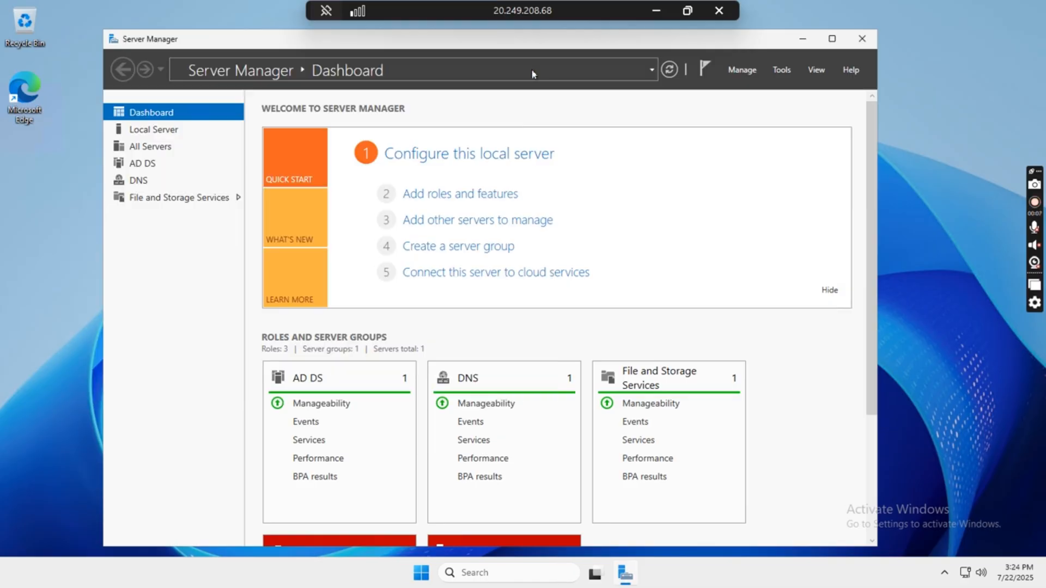
click(801, 41)
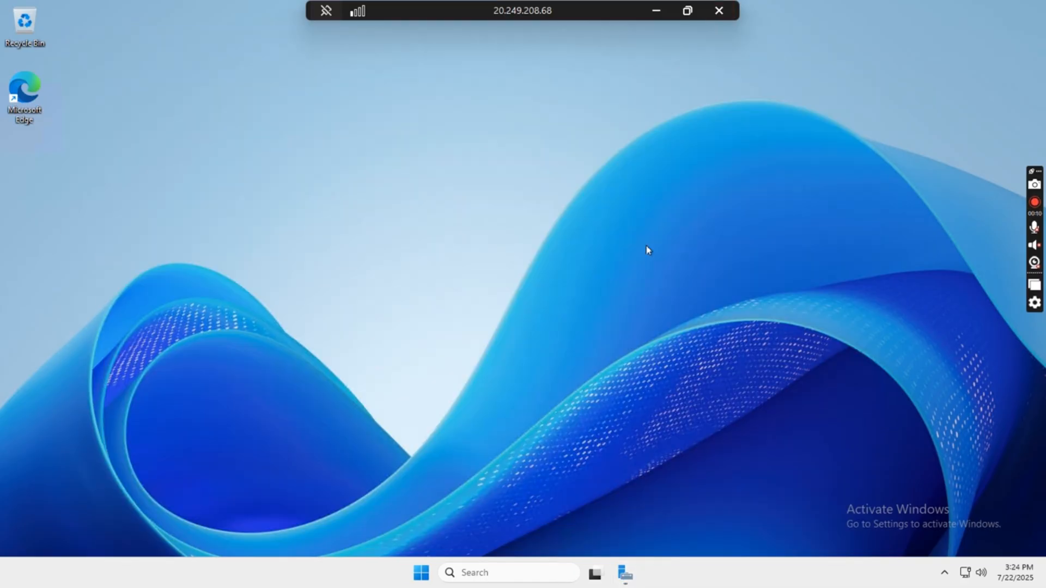
click(535, 571)
text(file)
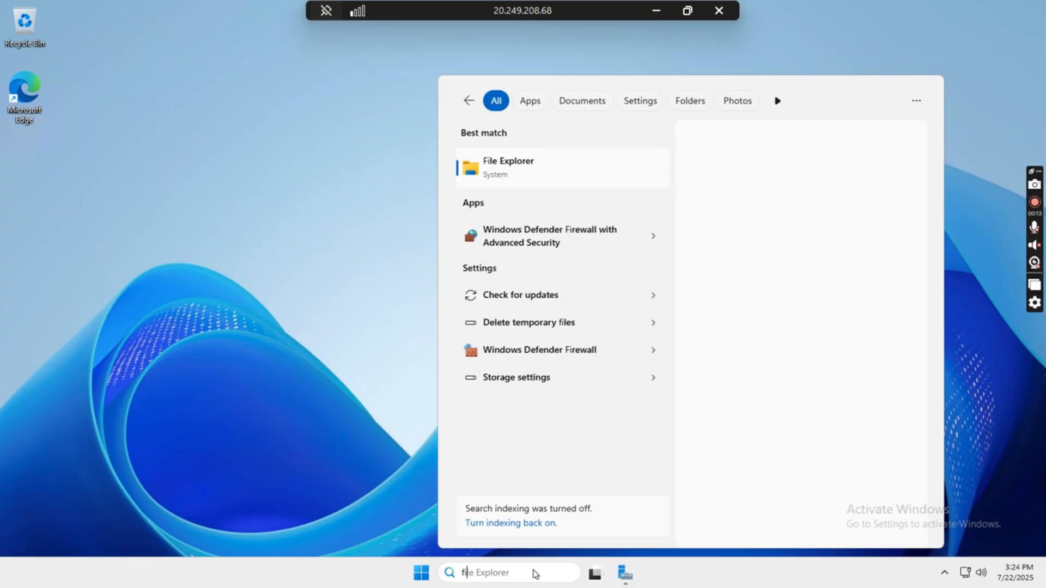
click(550, 177)
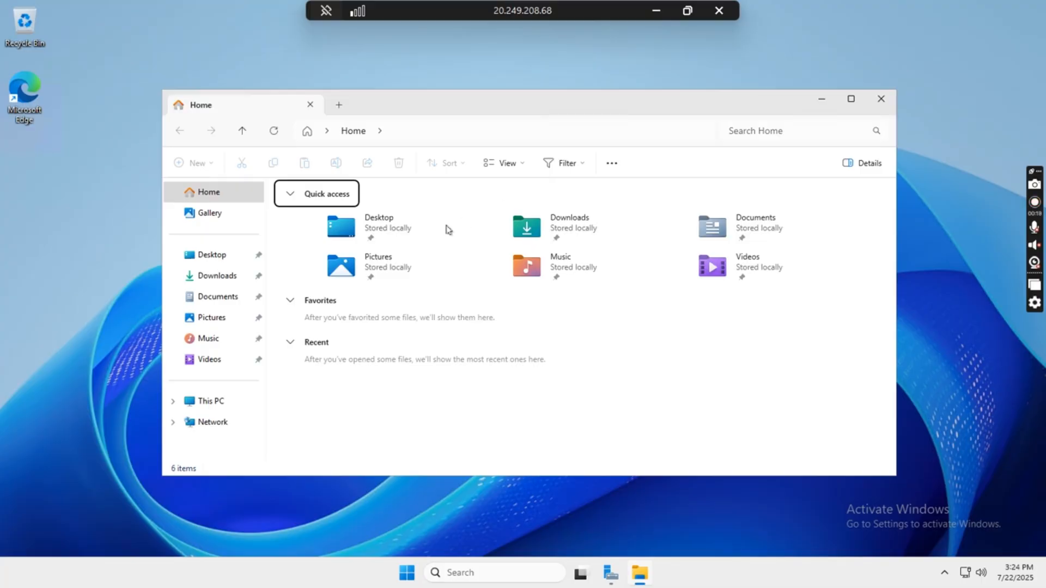
double_click(395, 224)
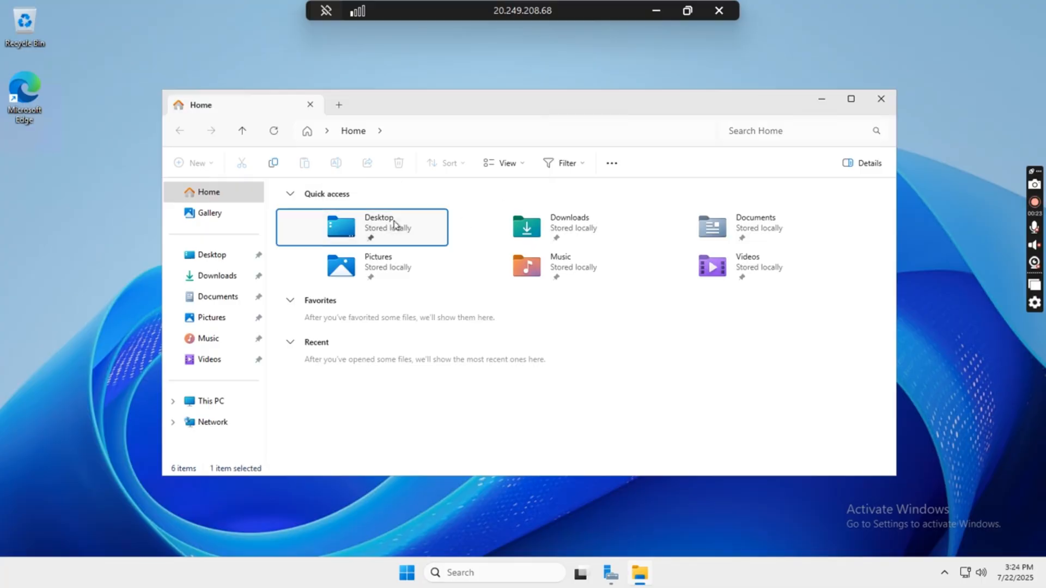
- Create a folder named PromisedLand in the Desktop folder
right_click(479, 283)
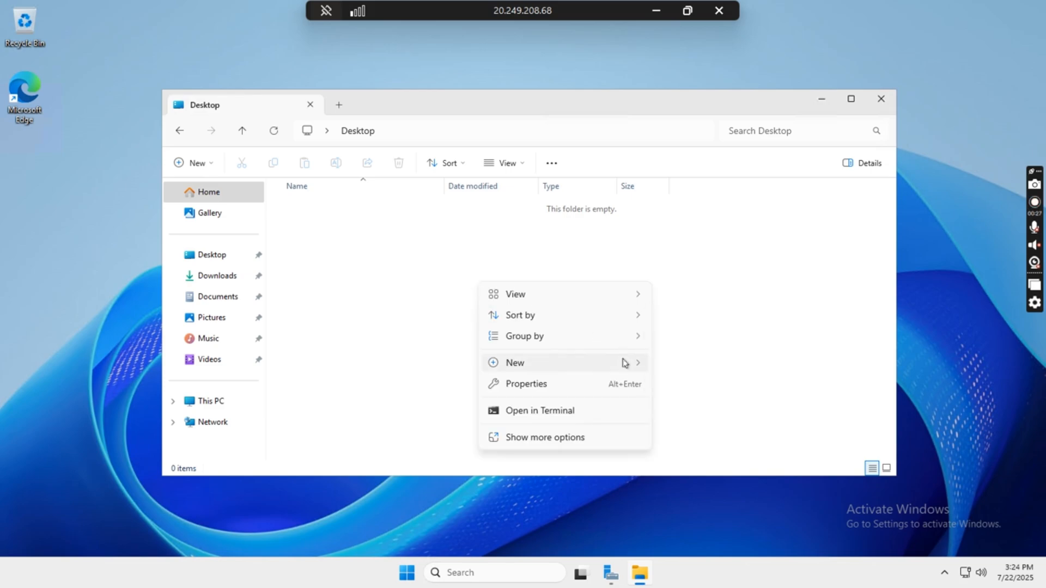
mouse_move(622, 360)
click(686, 366)
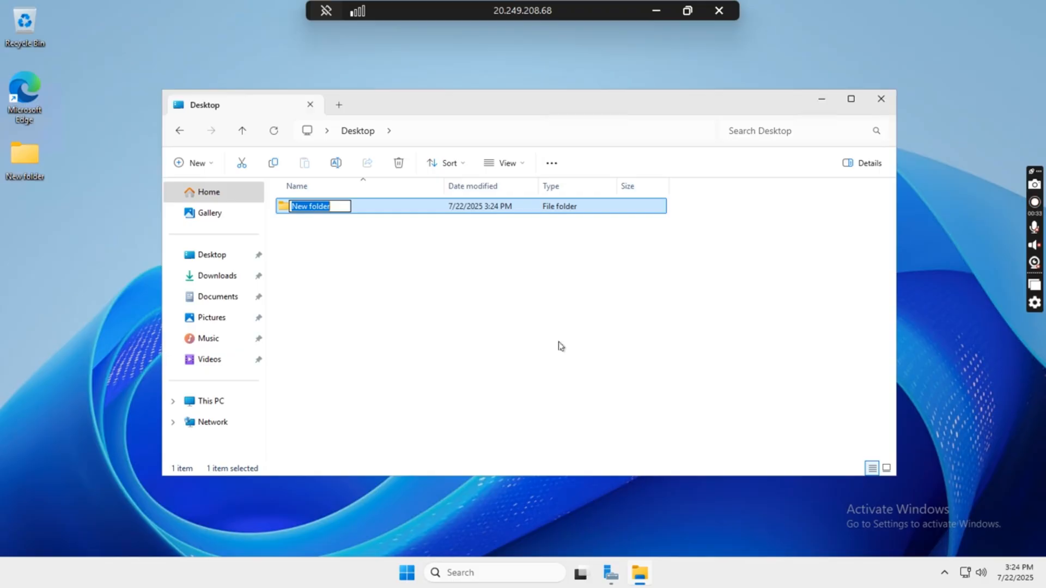
text(Pr)
key(BackSpace)
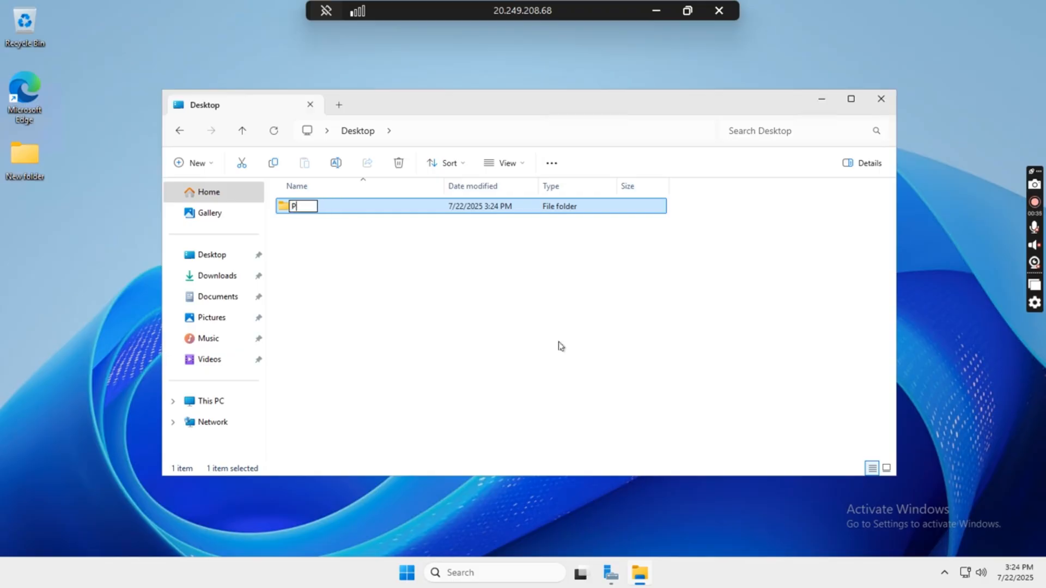
text(romised)
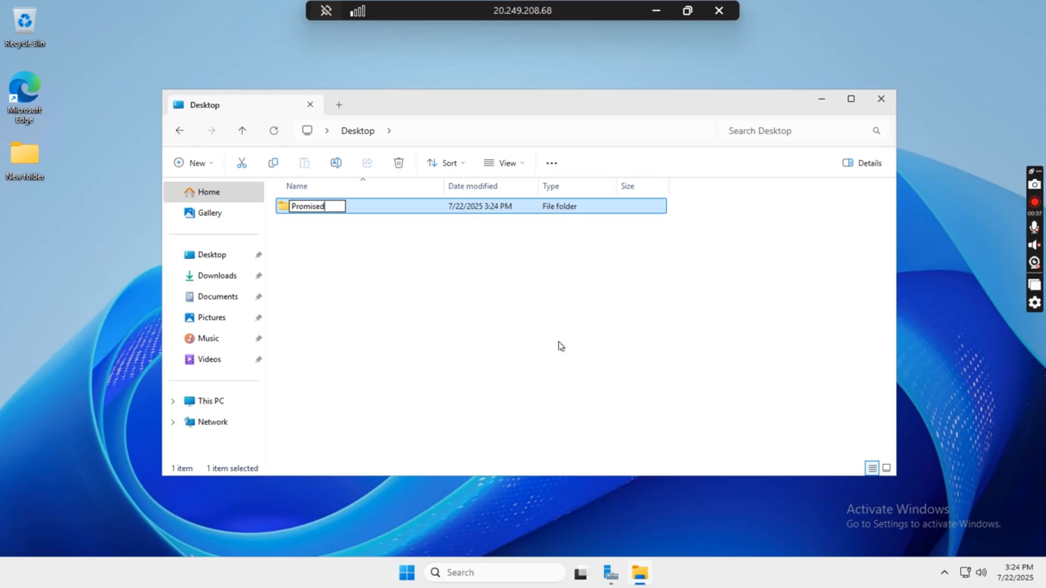
text(Land)
click(525, 304)
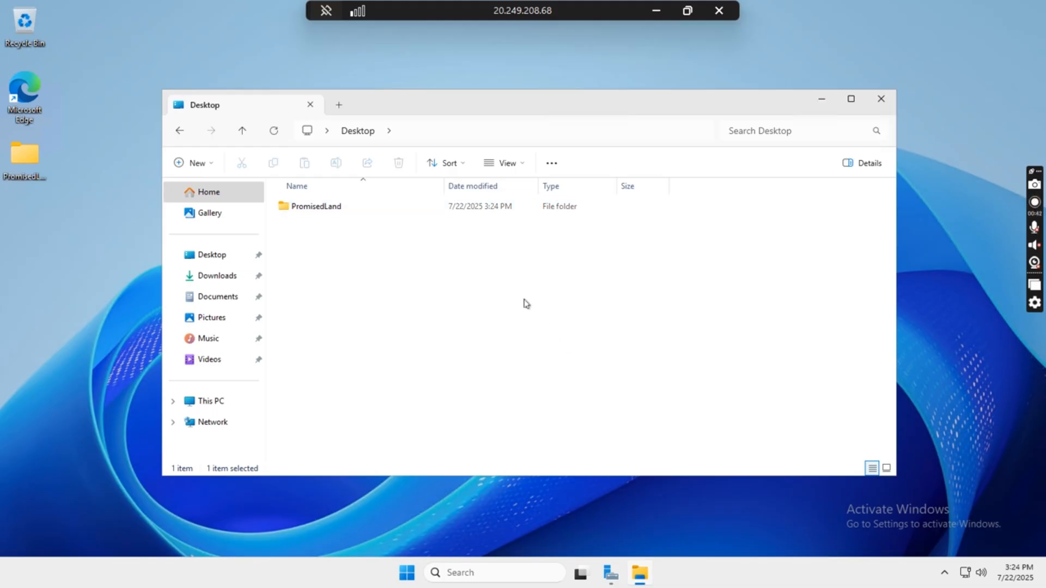
- Create a subfolder named Employees inside the PromisedLand folder
double_click(328, 212)
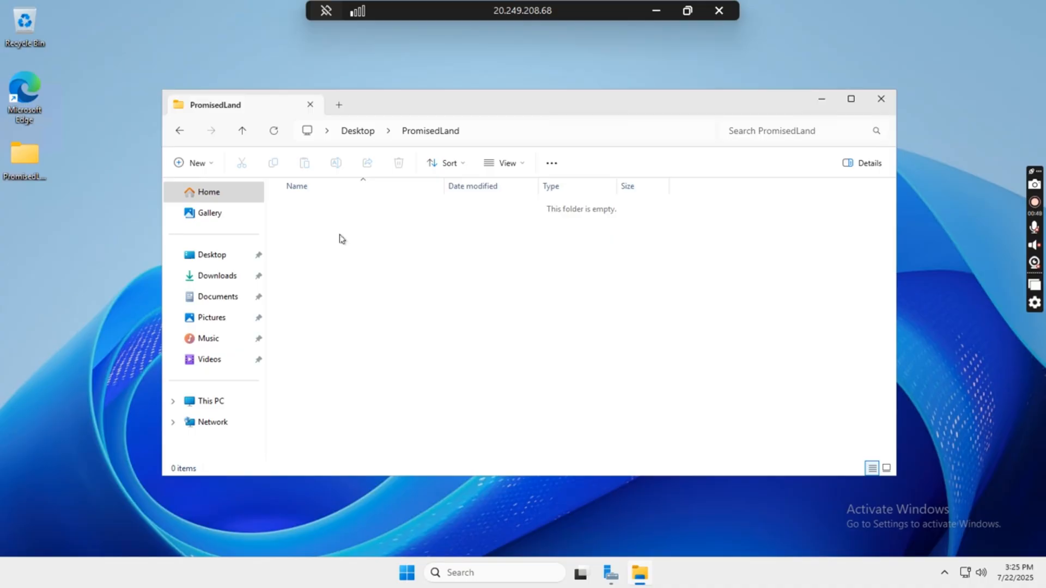
right_click(342, 239)
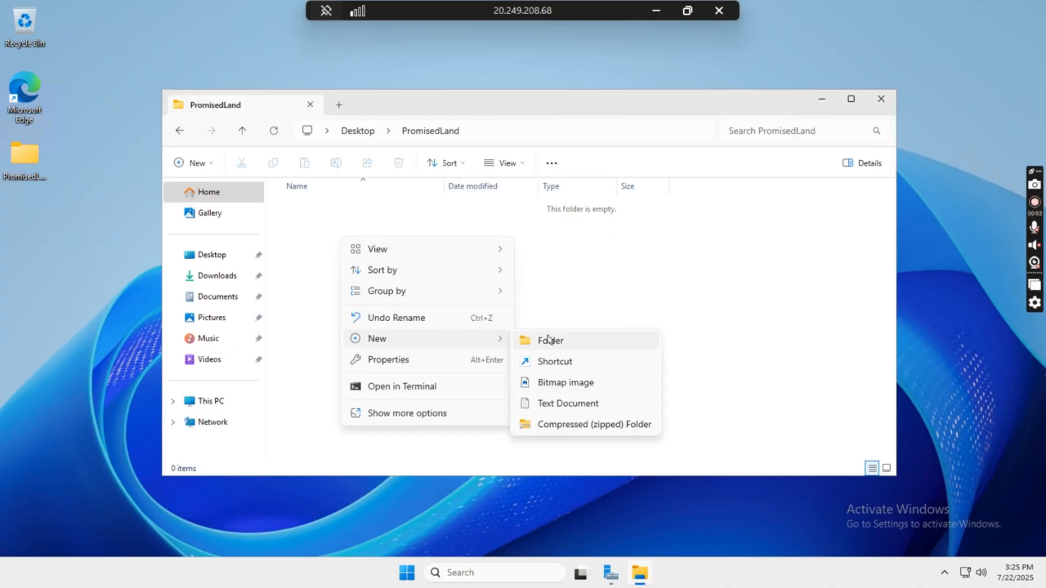
click(550, 339)
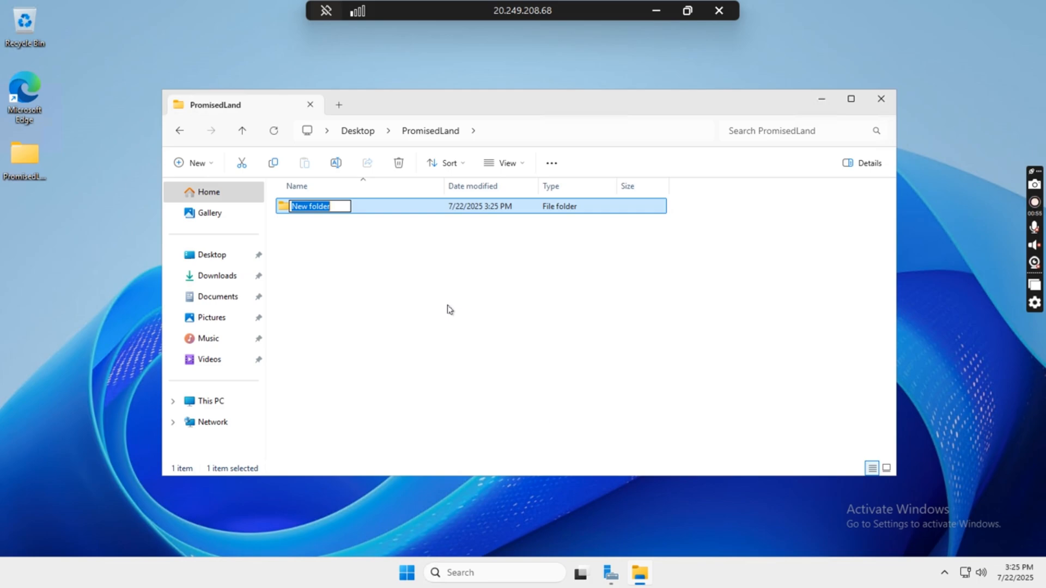
key(BackSpace)
text(E)
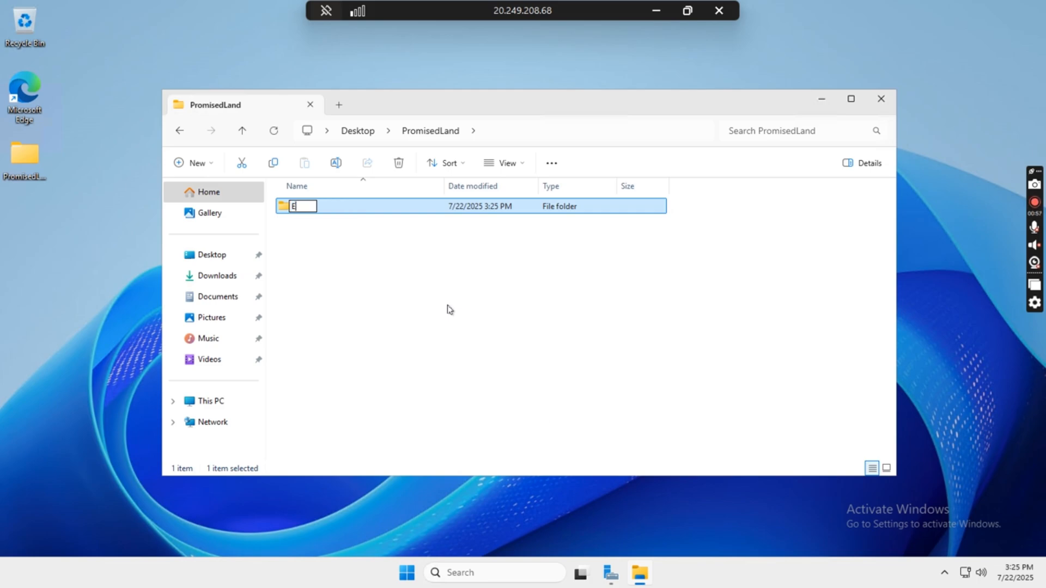
text(mploy)
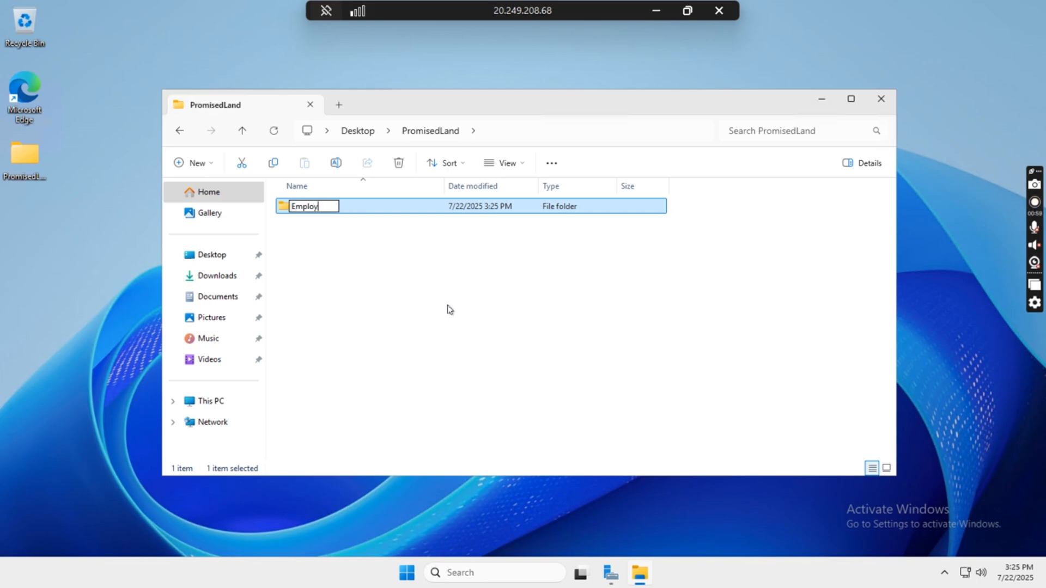
text(eer)
key(BackSpace)
text(s)
key(Return)
- Add another subfolder named HR inside the PromisedLand folder
right_click(450, 309)
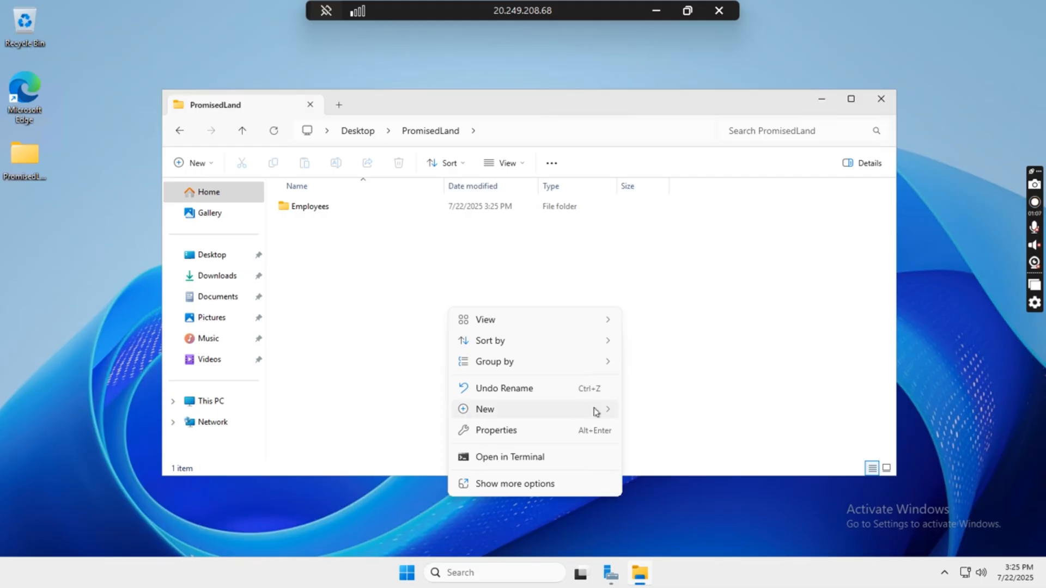
mouse_move(595, 409)
click(640, 417)
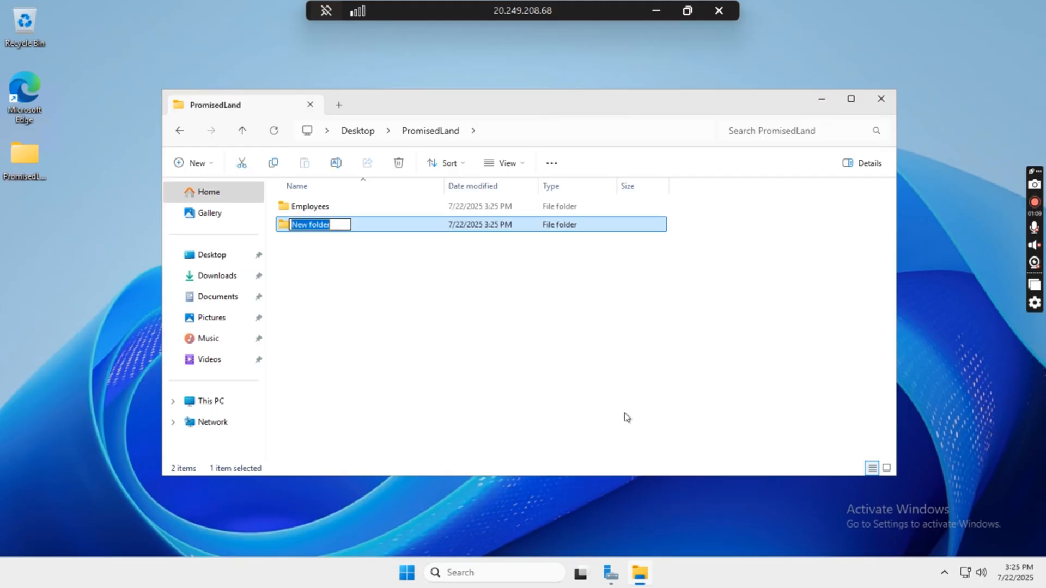
key(BackSpace)
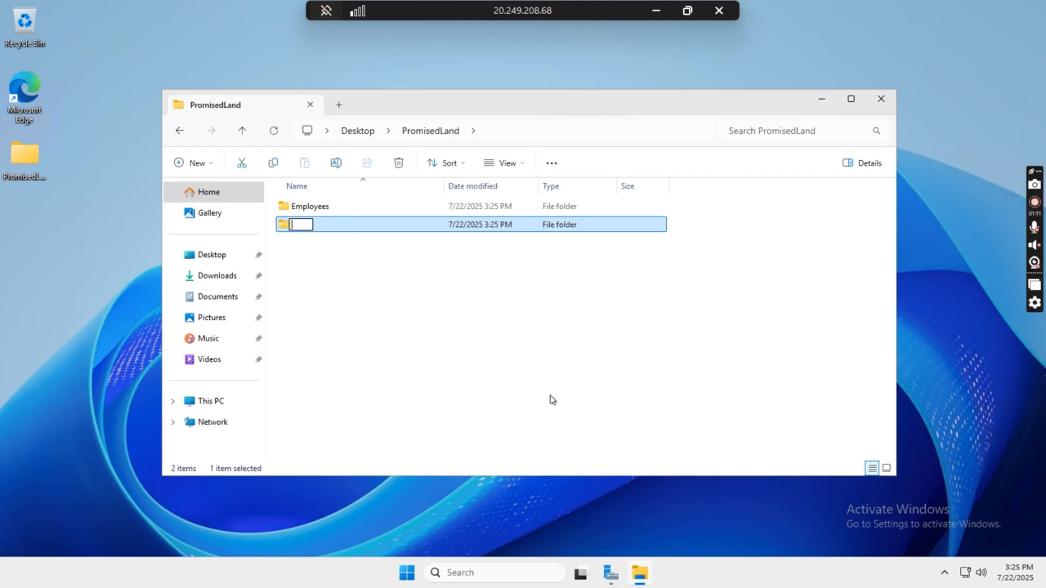
text(HR)
key(Return)
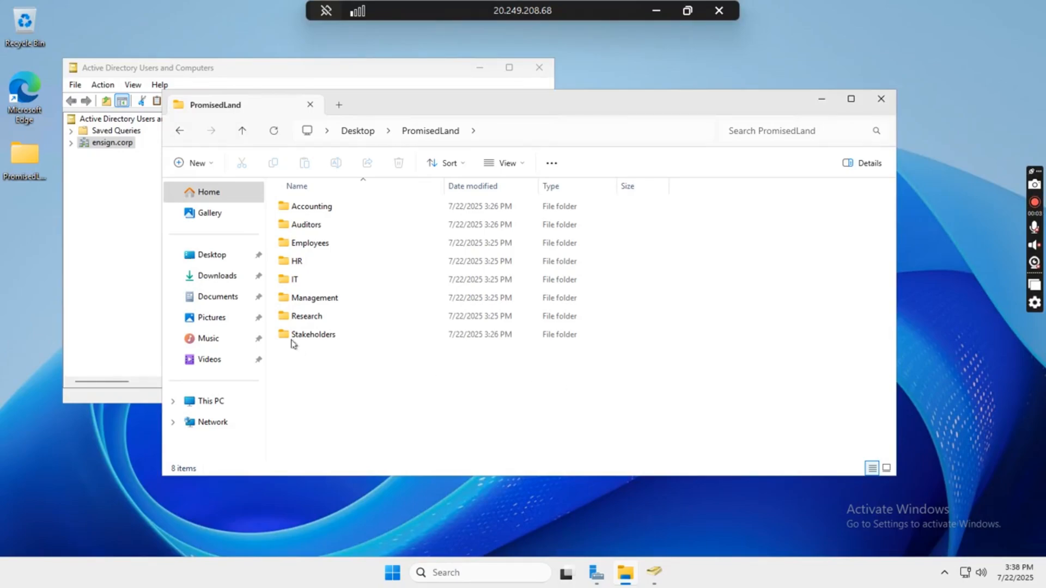
- Move the HR staff member's user account from the ensign.corp root into the HR organizational unit in Active Directory Users and Computers
click(129, 260)
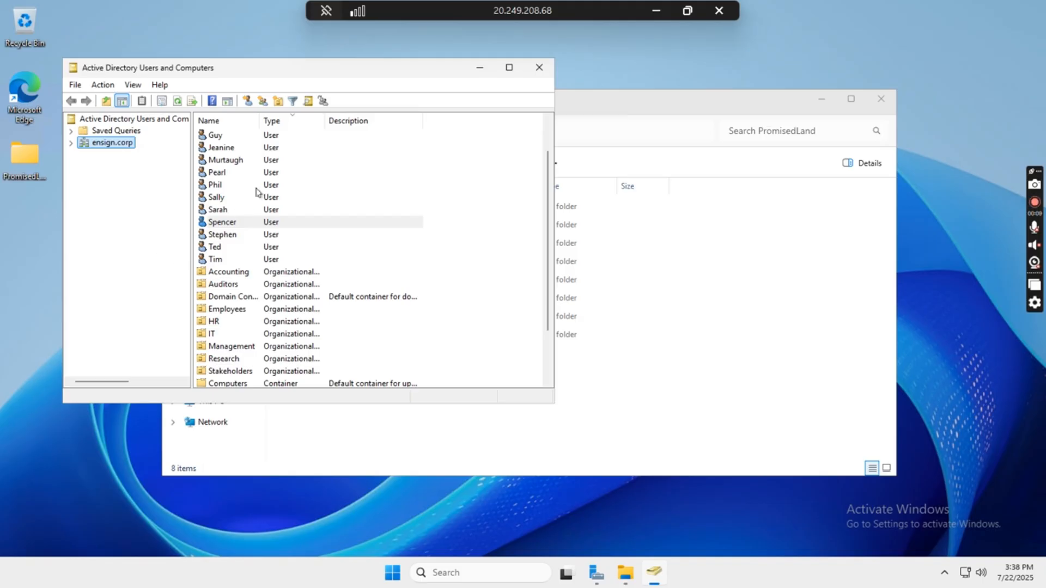
scroll(257, 192, up, 1)
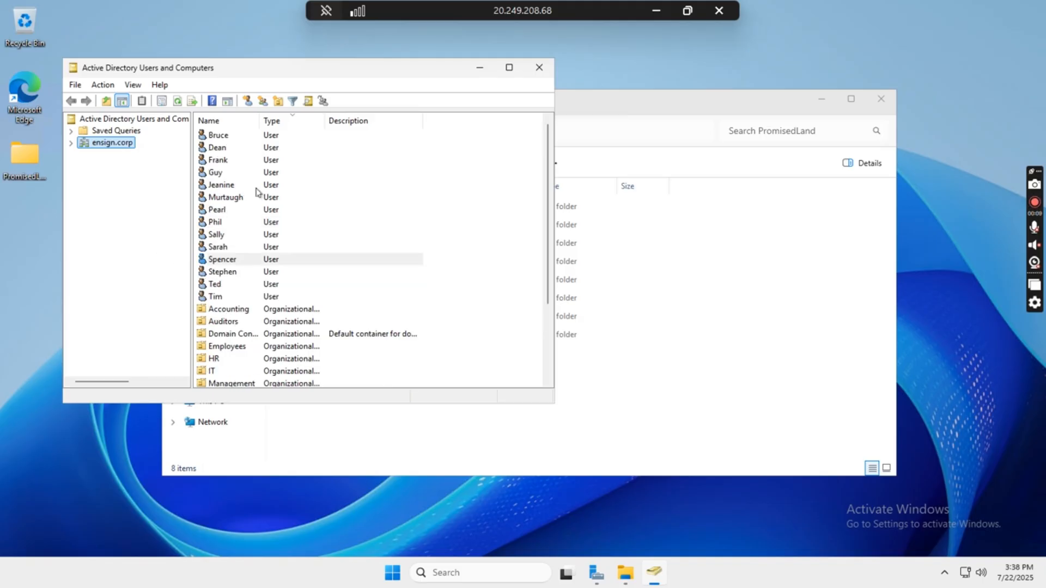
click(218, 248)
right_click(221, 251)
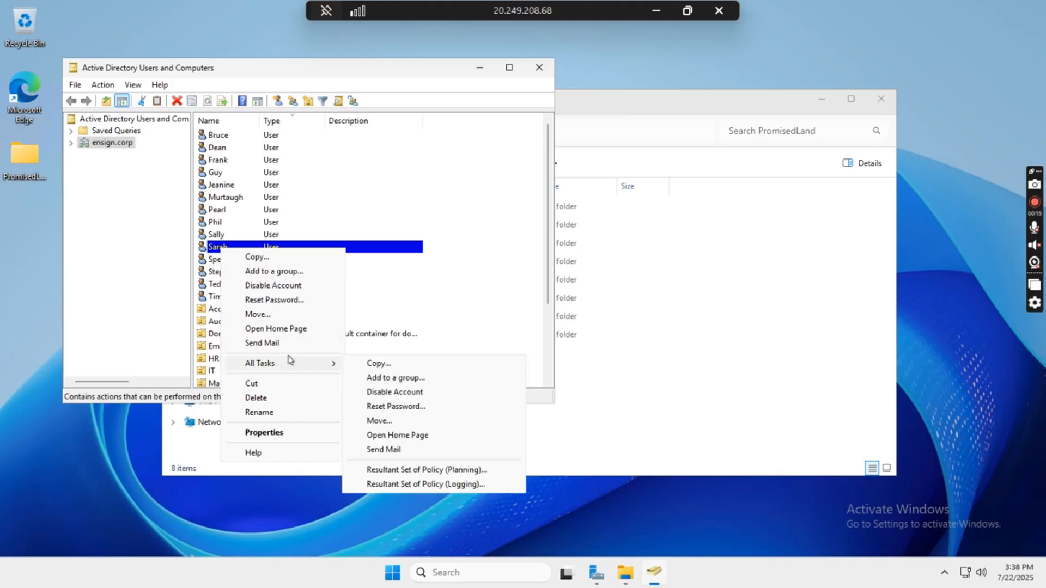
click(304, 316)
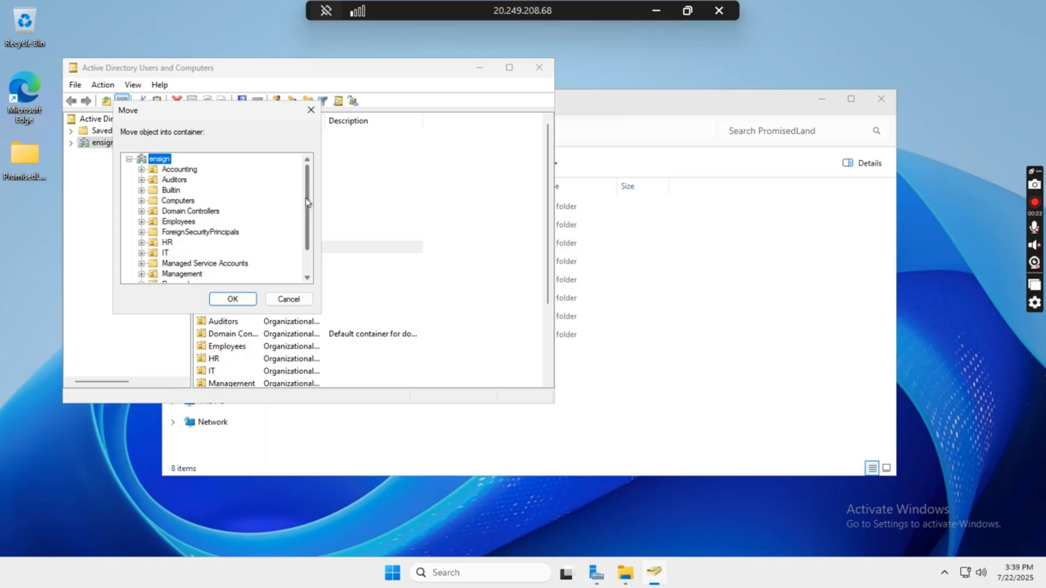
drag(307, 203, 308, 221)
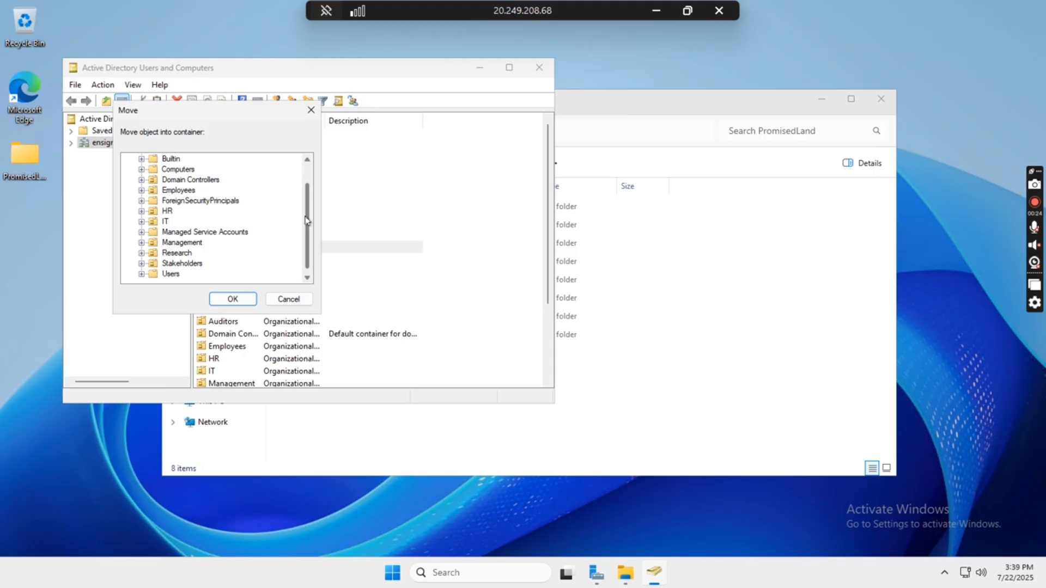
click(165, 212)
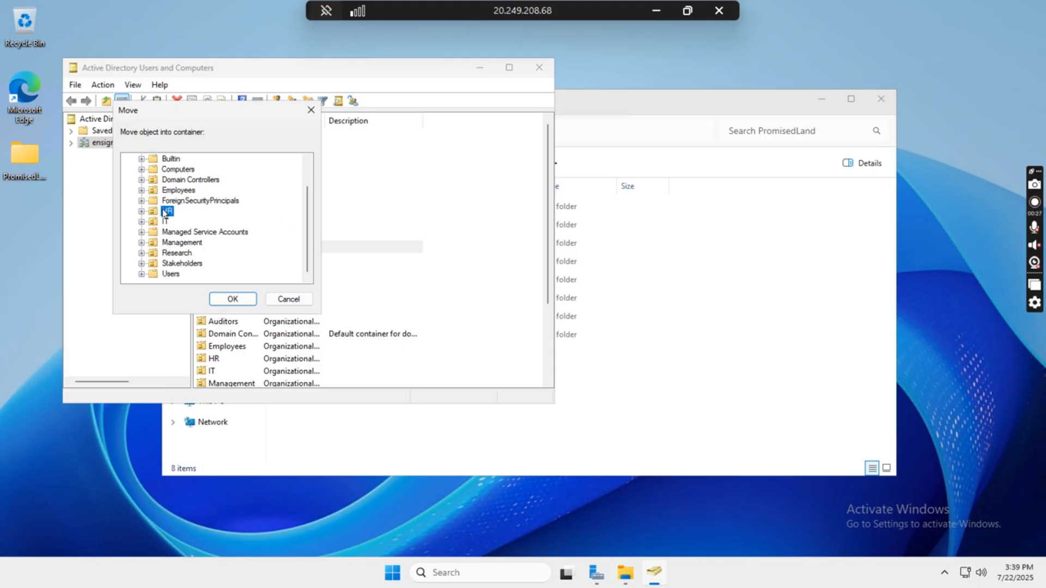
click(233, 300)
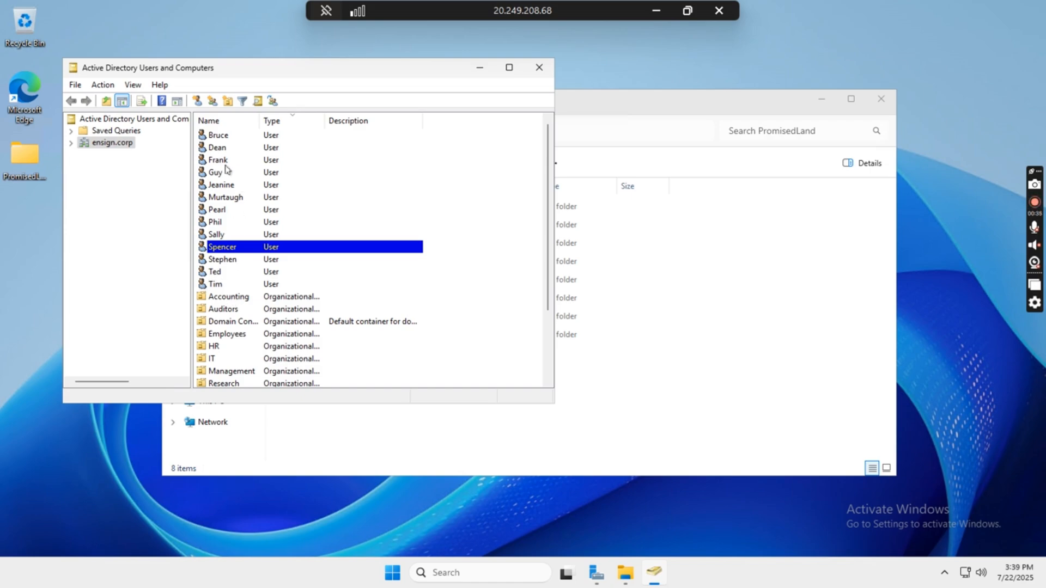
- Move the research staff member's user account from the domain root into the Research organizational unit
click(218, 273)
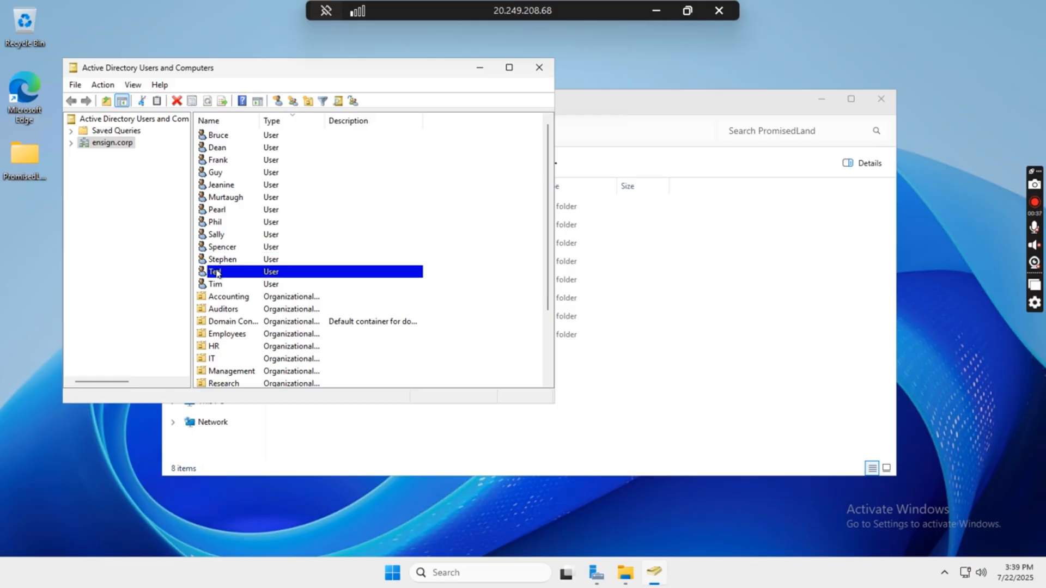
right_click(218, 273)
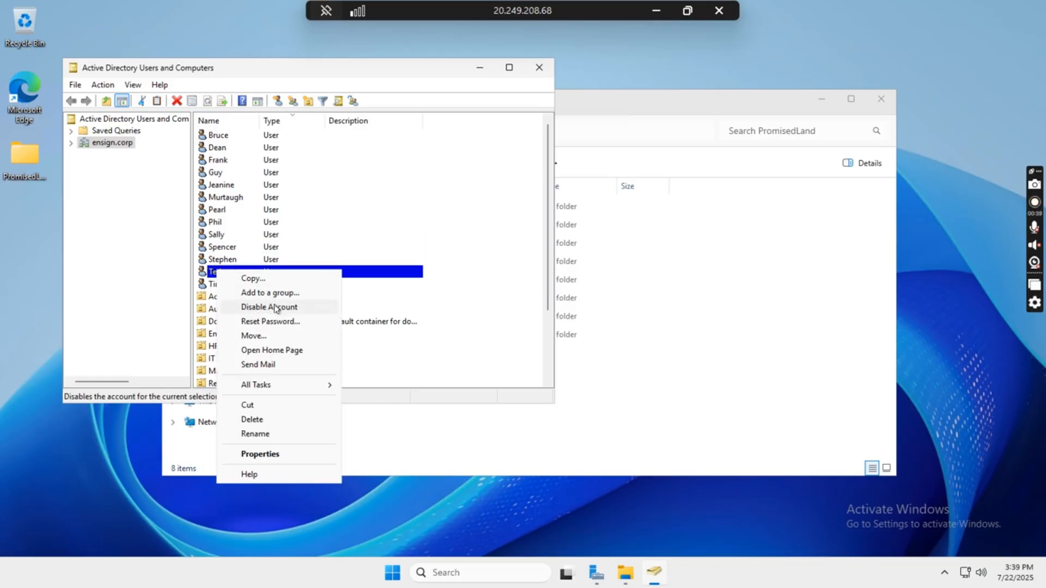
click(268, 337)
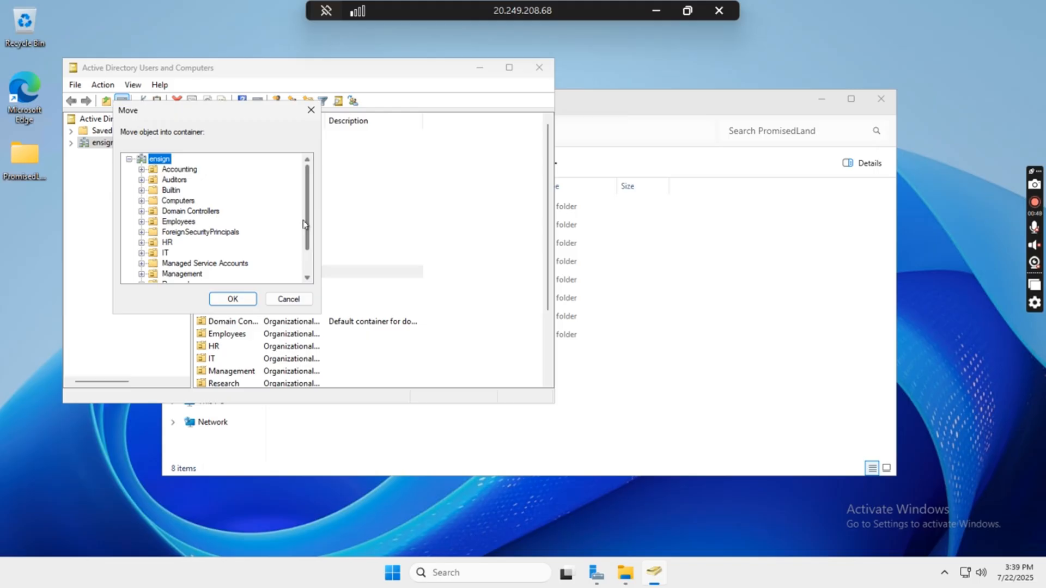
drag(304, 224, 306, 241)
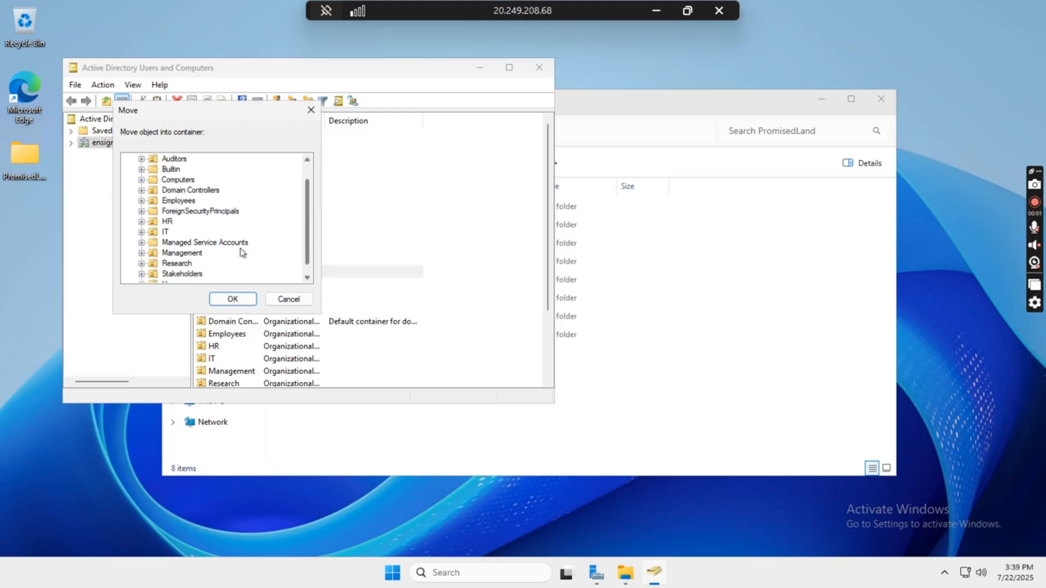
click(182, 254)
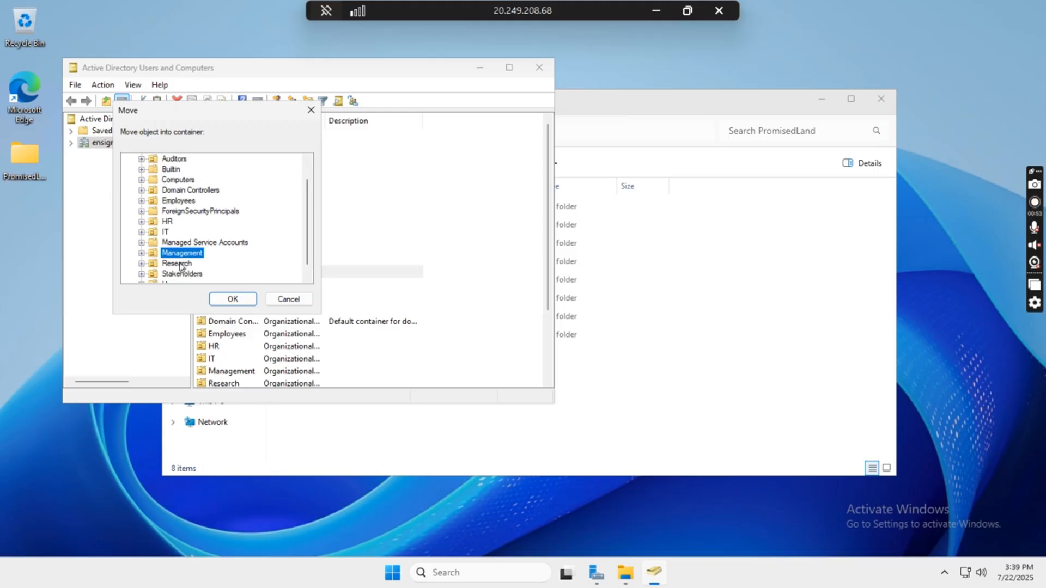
click(180, 264)
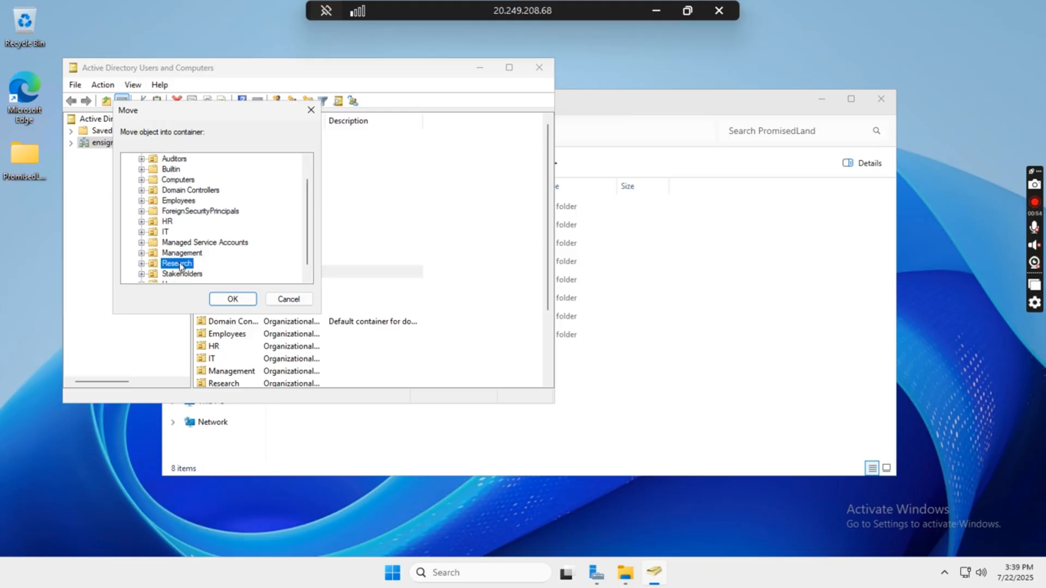
click(230, 300)
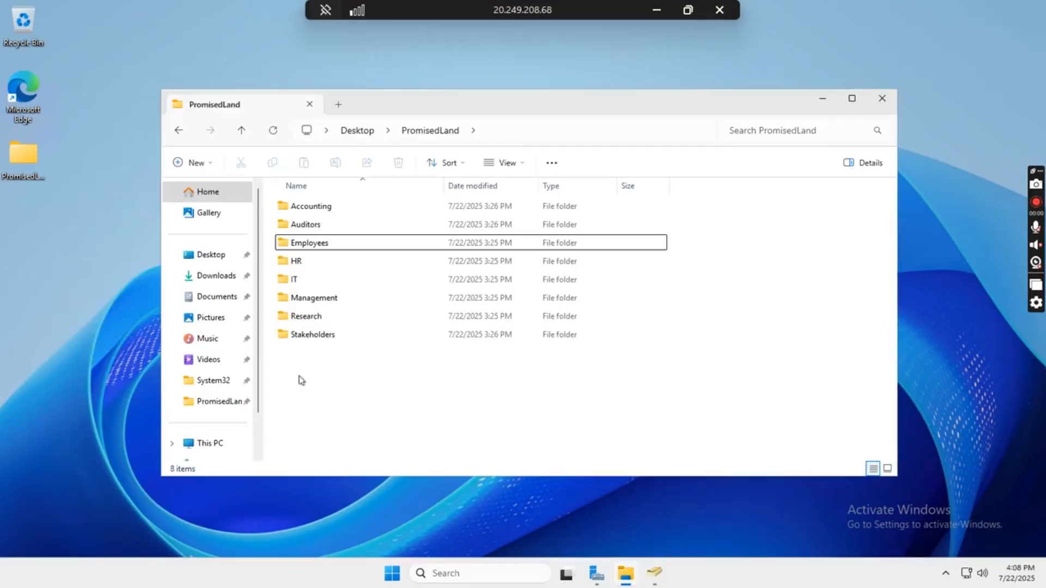
- Add the user from the HR organizational unit to the security permissions of the HR folder in PromisedLand
click(323, 266)
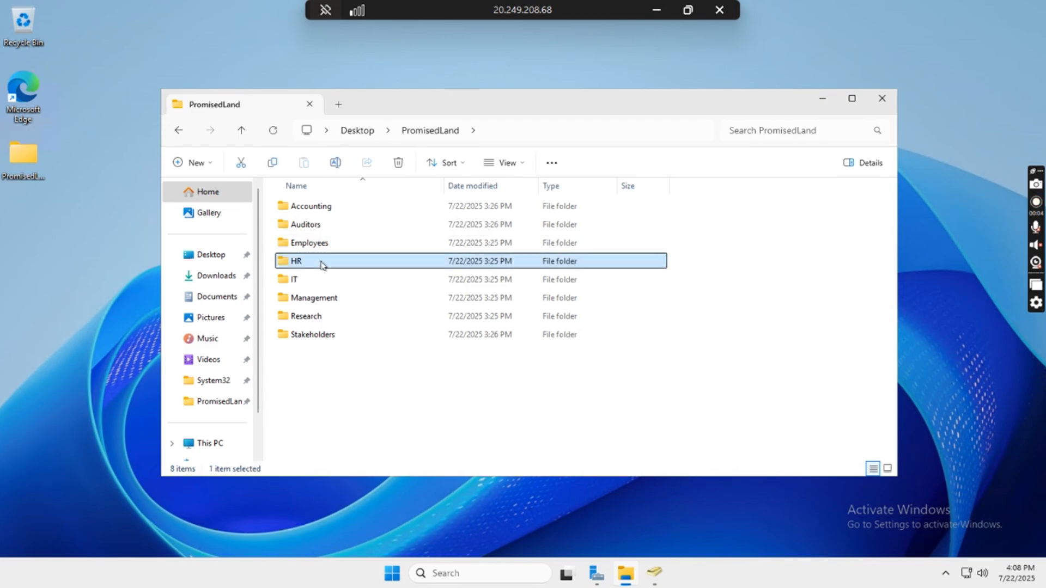
right_click(323, 265)
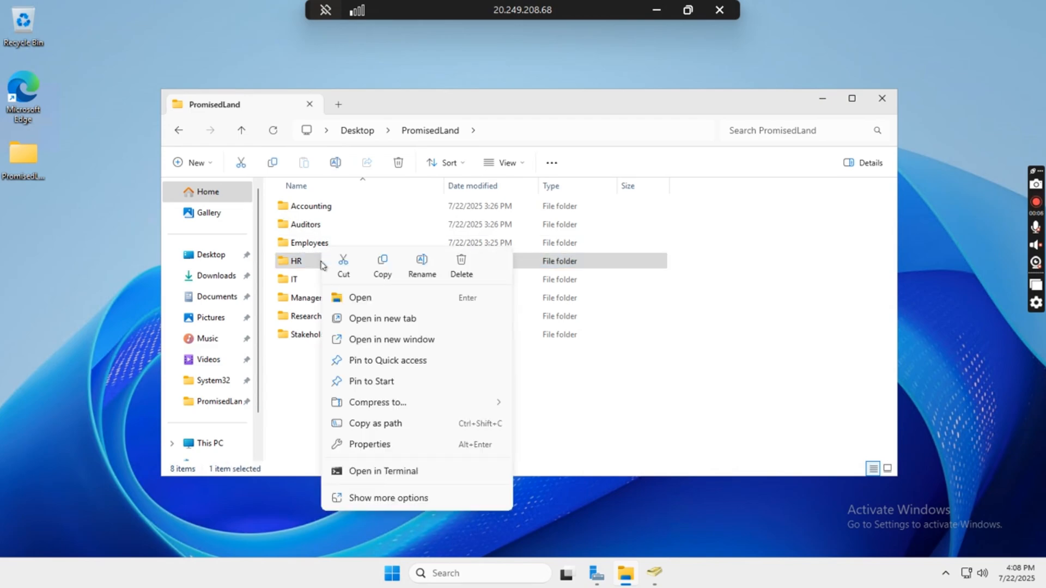
click(383, 449)
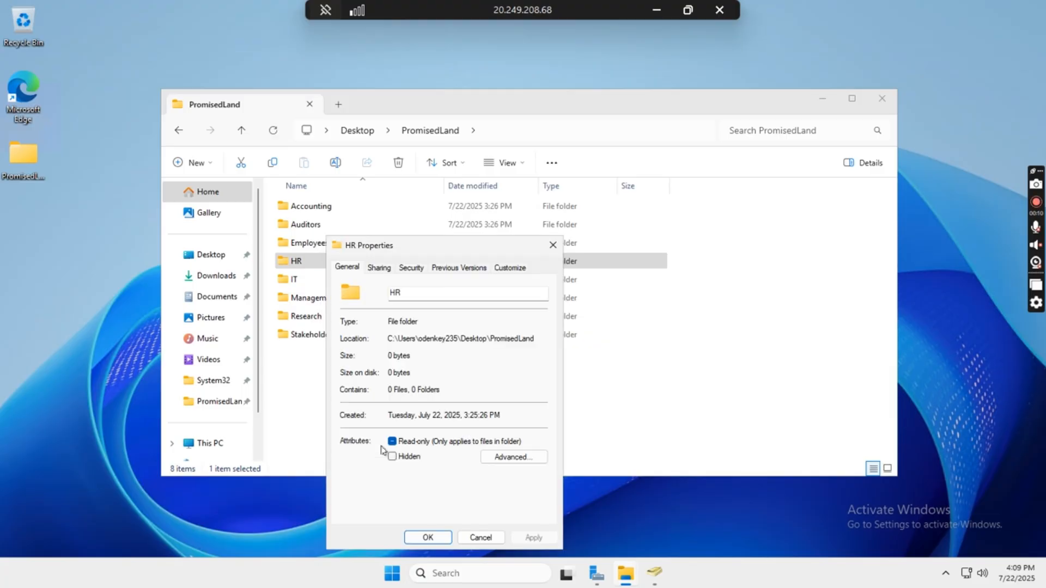
click(418, 269)
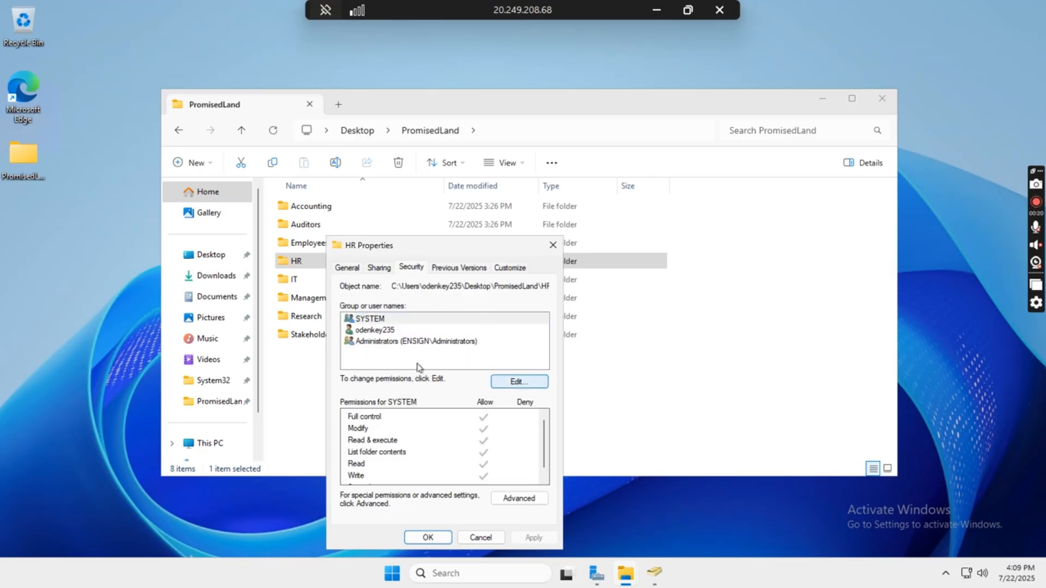
click(508, 382)
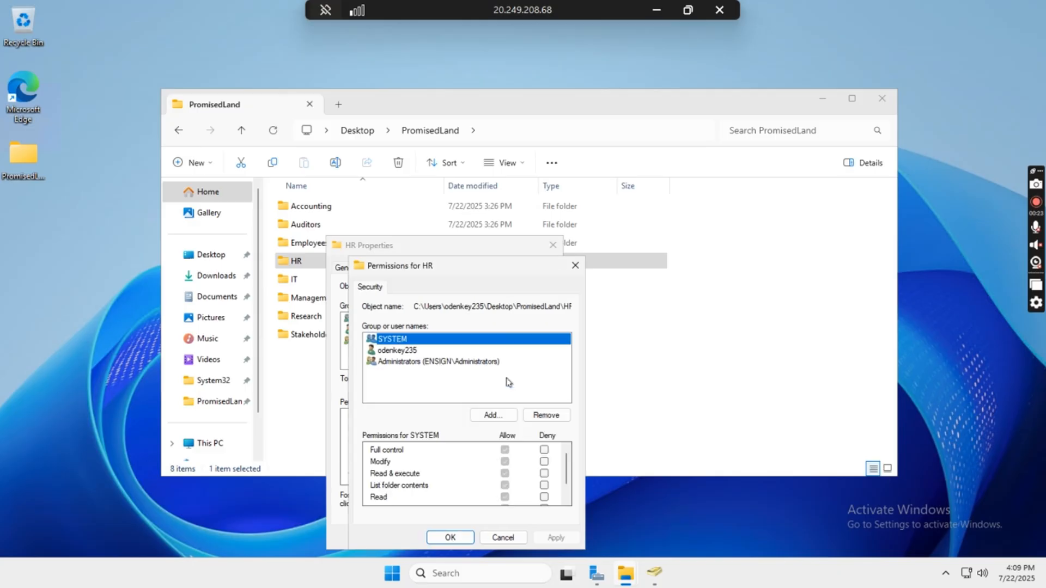
click(483, 414)
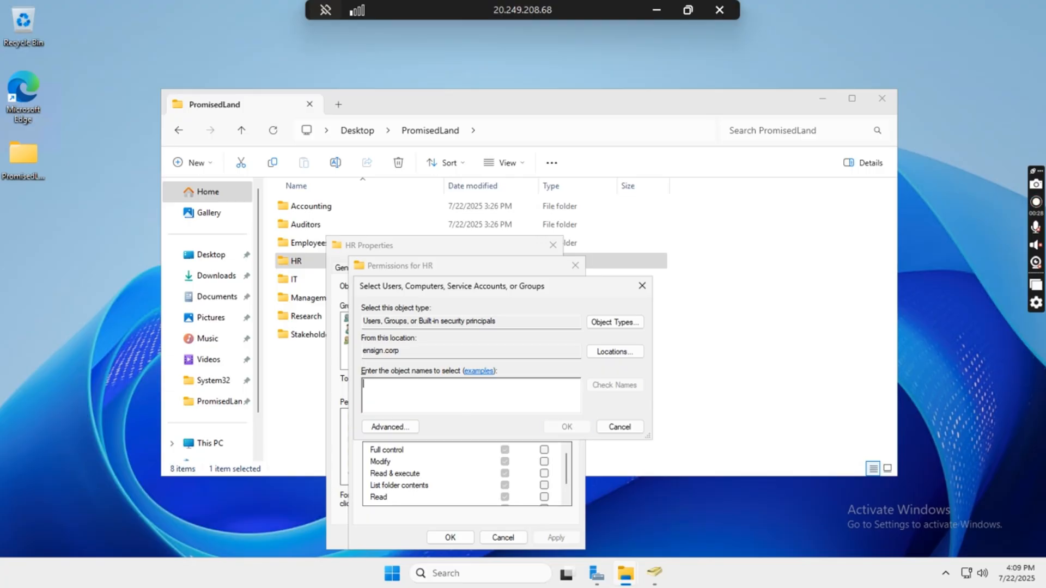
text(sarah)
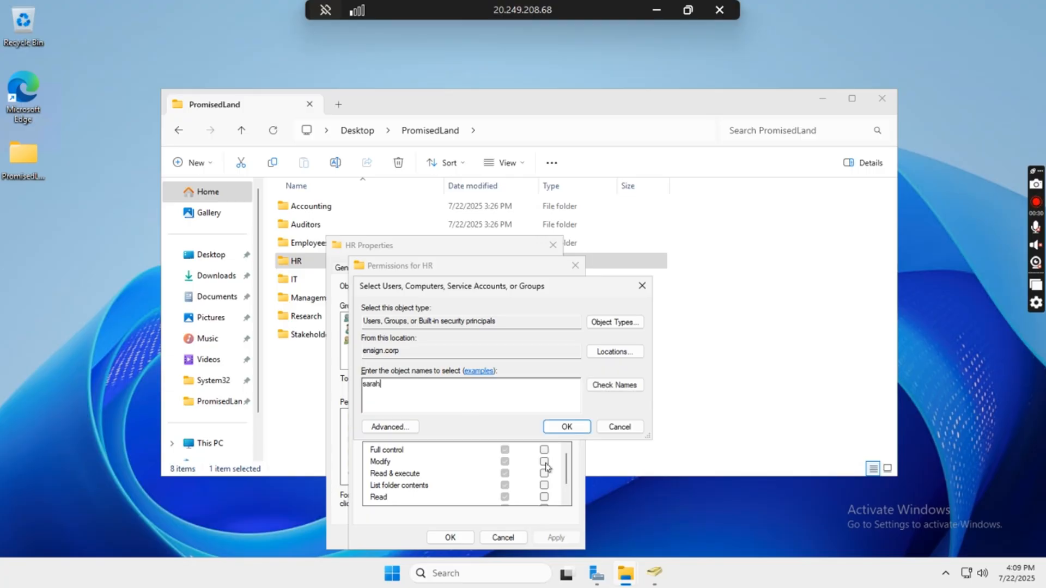
click(608, 386)
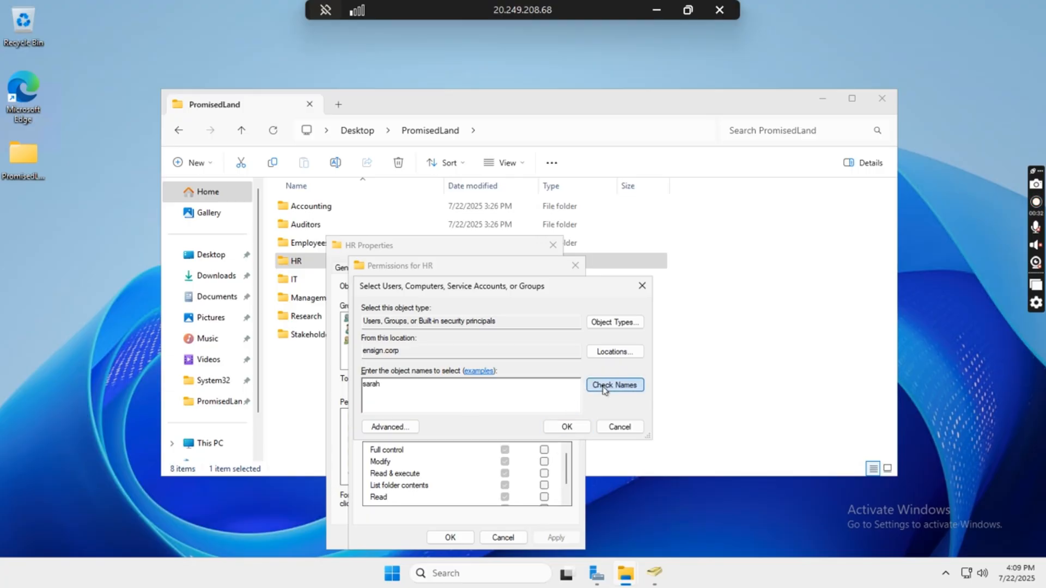
click(566, 426)
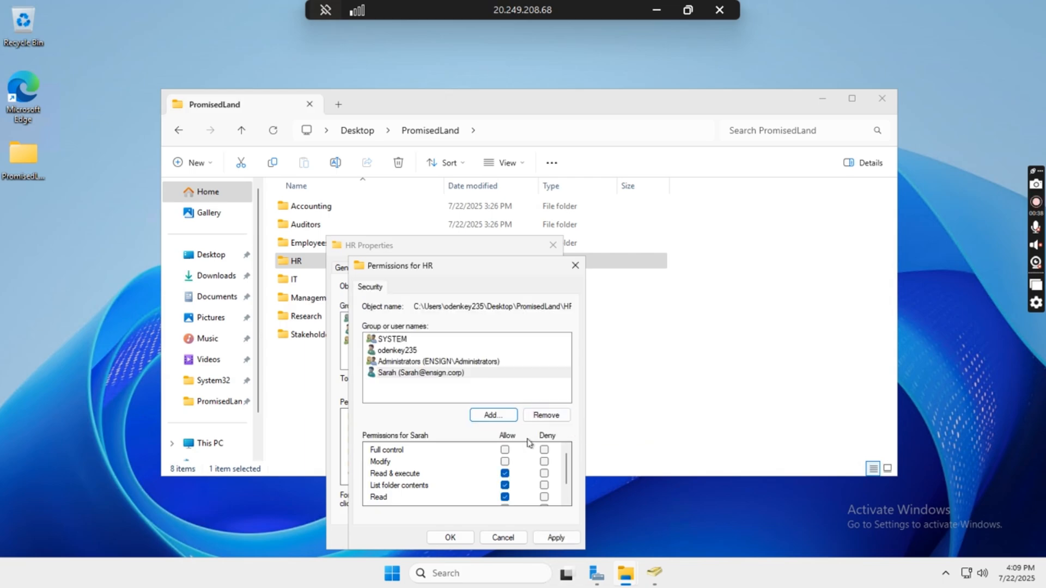
- Allow the added user Full control of the HR folder and apply the permissions
click(505, 450)
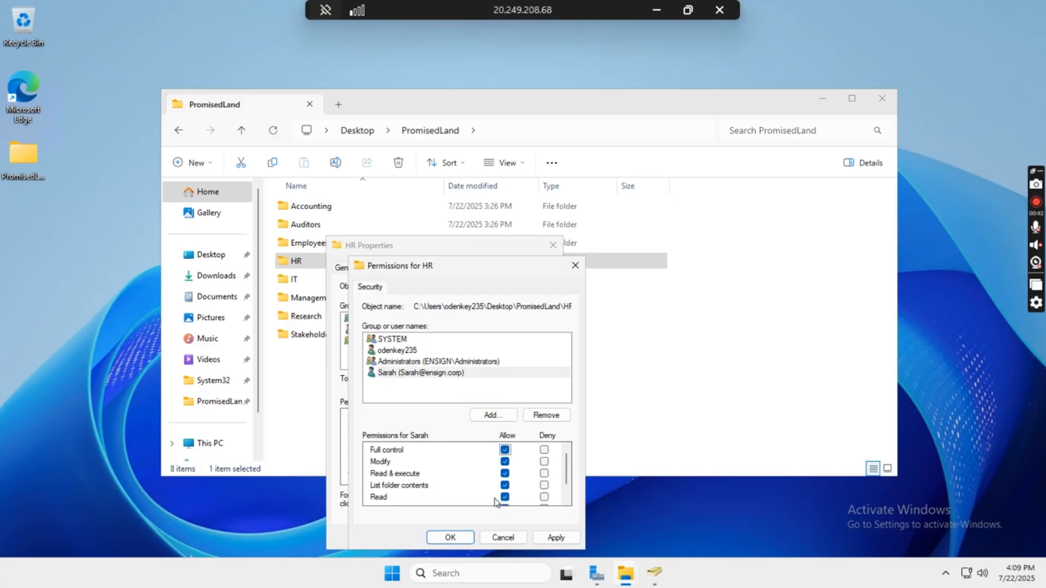
click(562, 540)
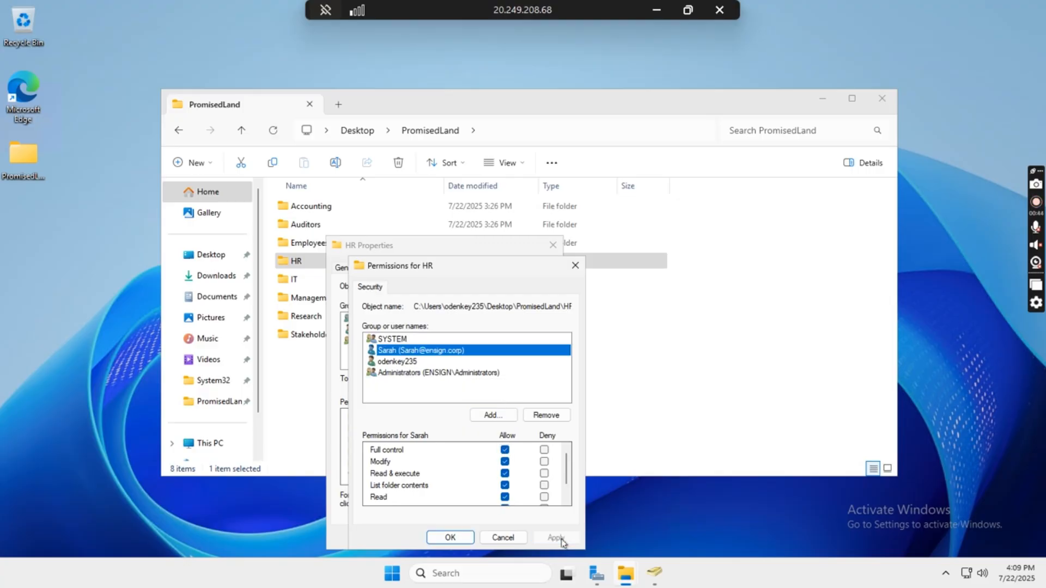
click(457, 539)
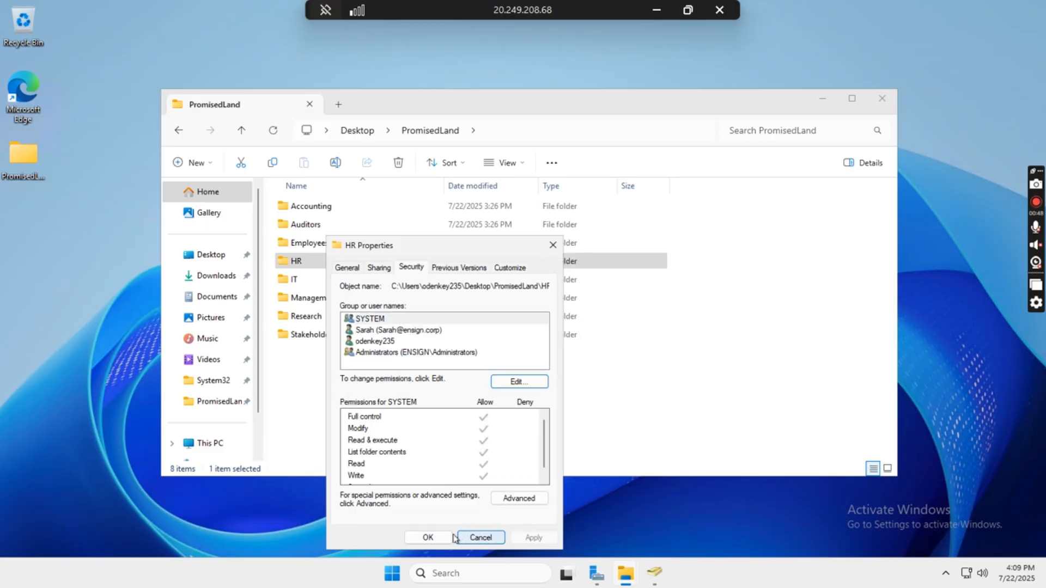
click(442, 539)
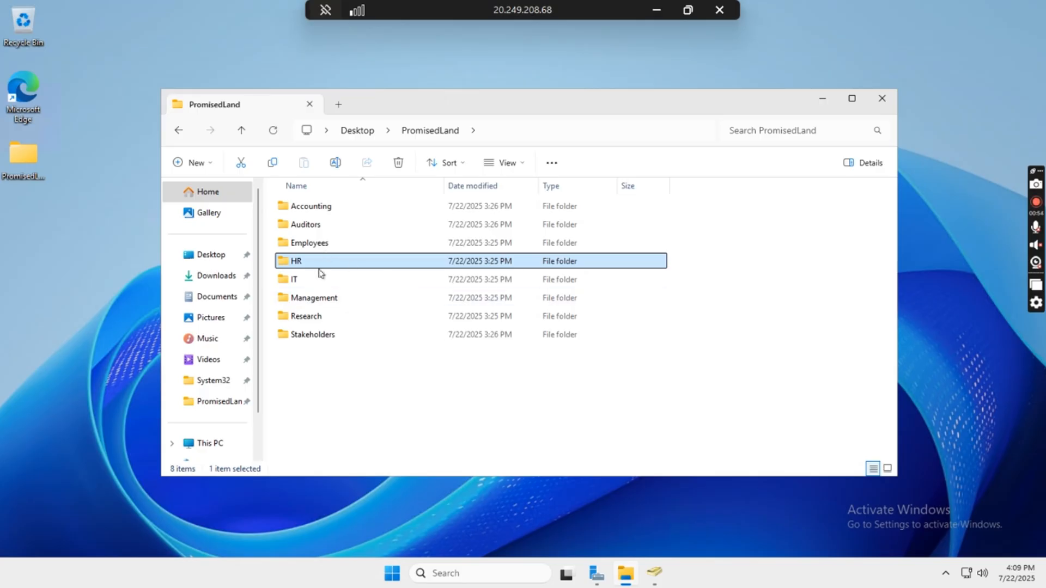
- Add the user from the Research organizational unit to the security permissions of the Research folder
click(327, 321)
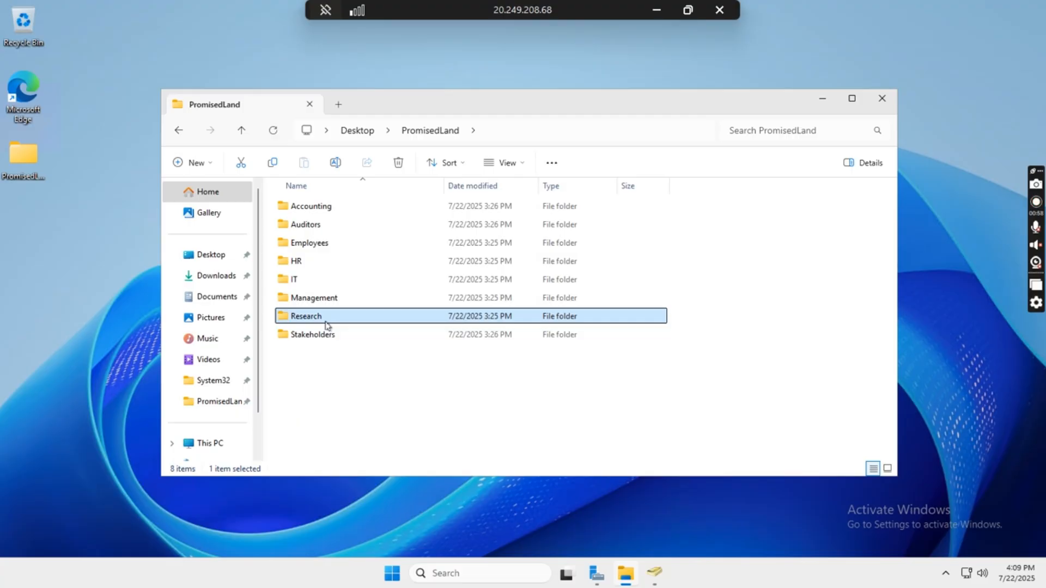
right_click(327, 325)
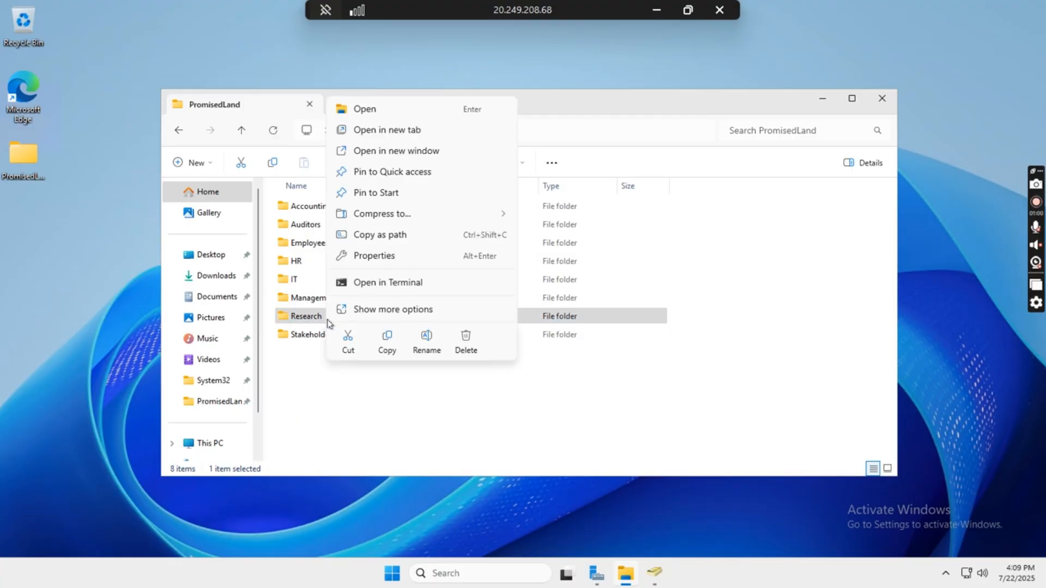
click(417, 256)
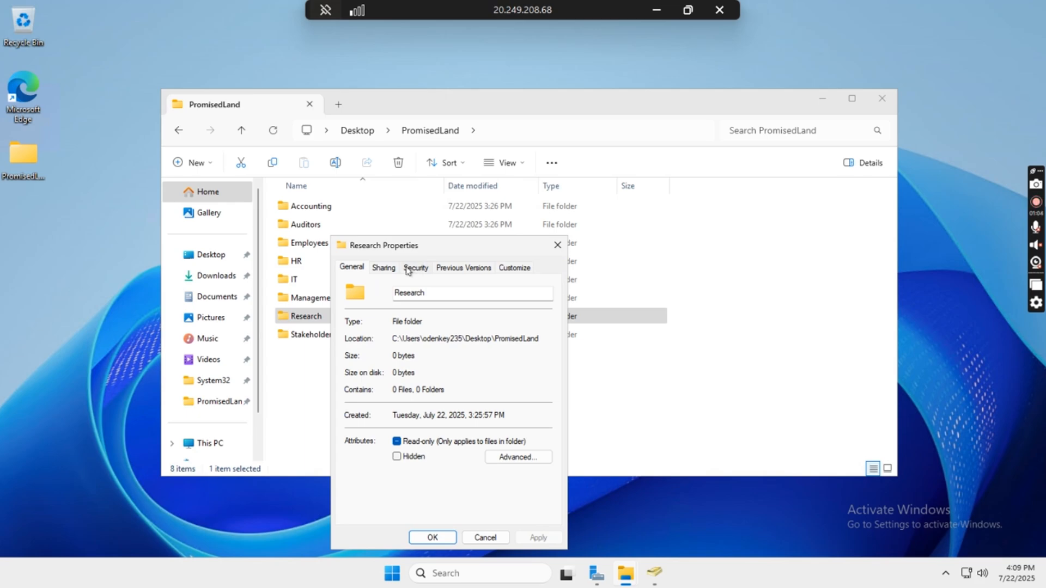
click(410, 269)
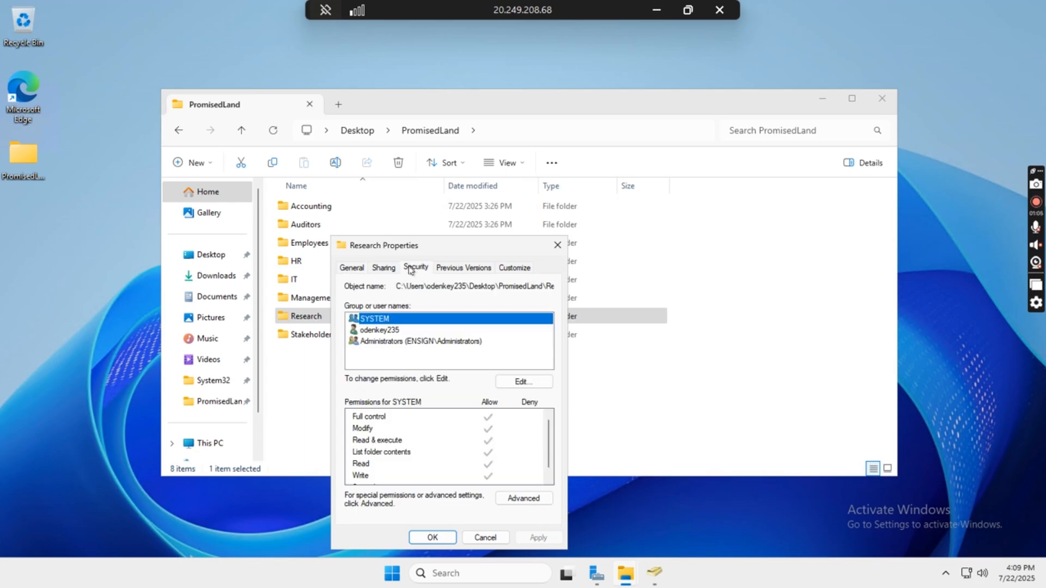
click(506, 382)
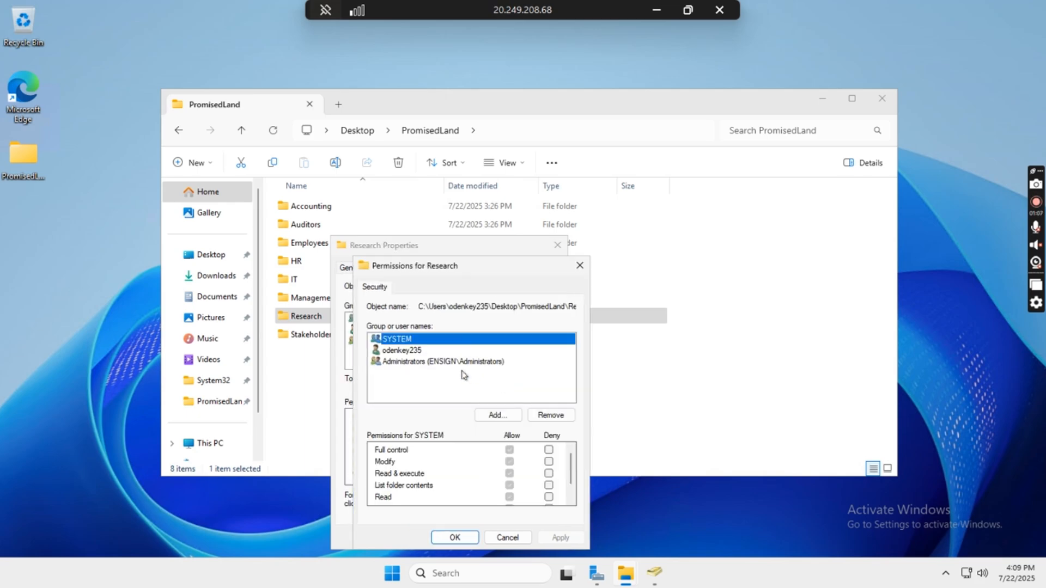
click(496, 415)
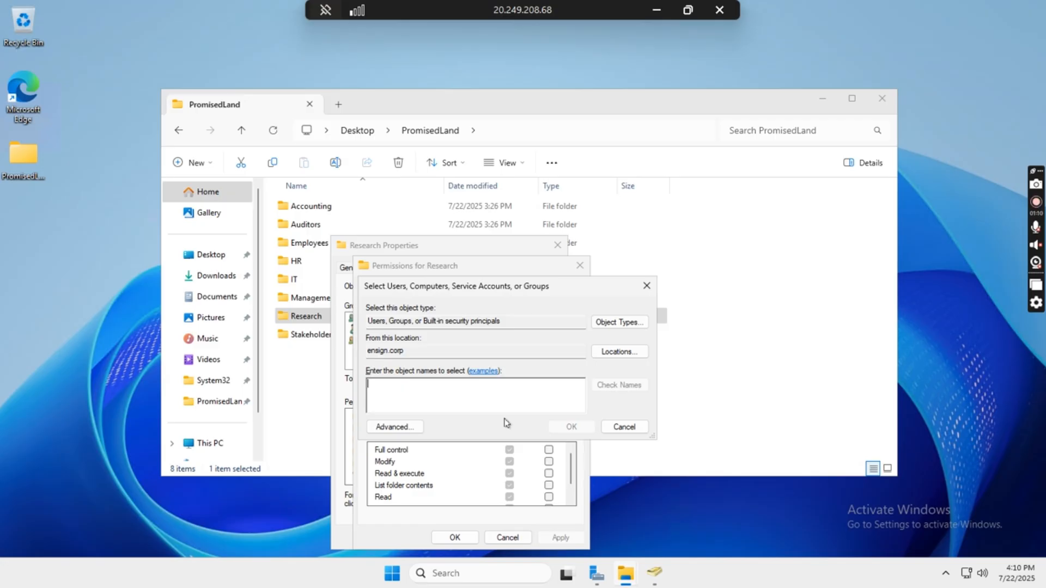
text(ted)
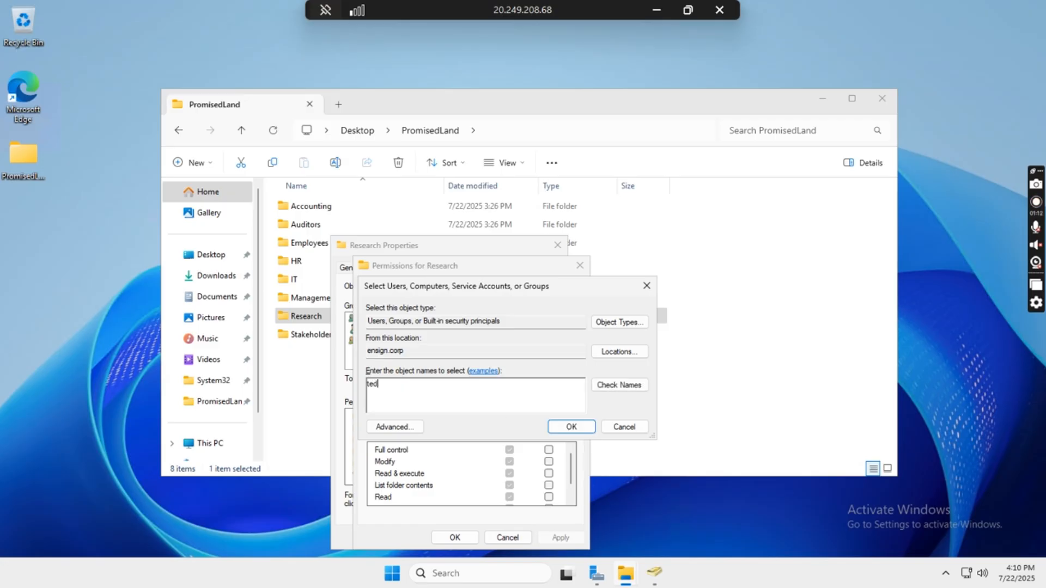
key(Return)
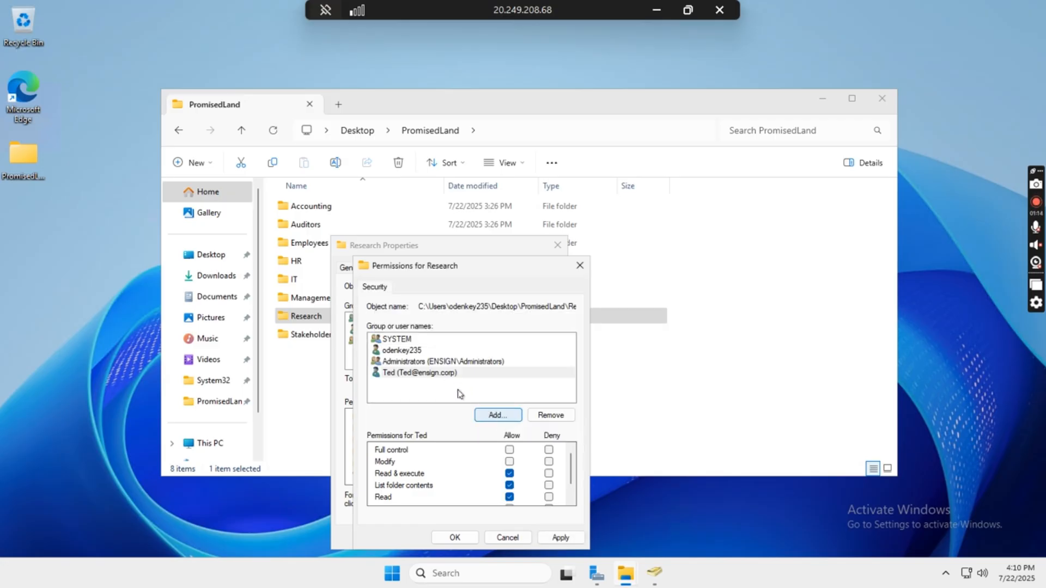
- Add the second Research staff member's user account to the Research folder's security permissions
click(497, 415)
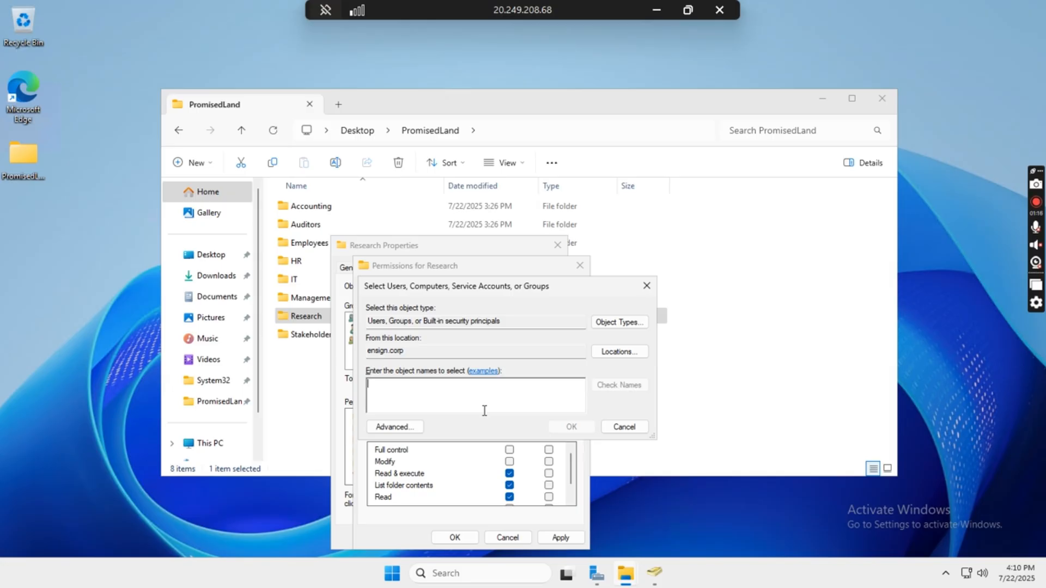
text(phil)
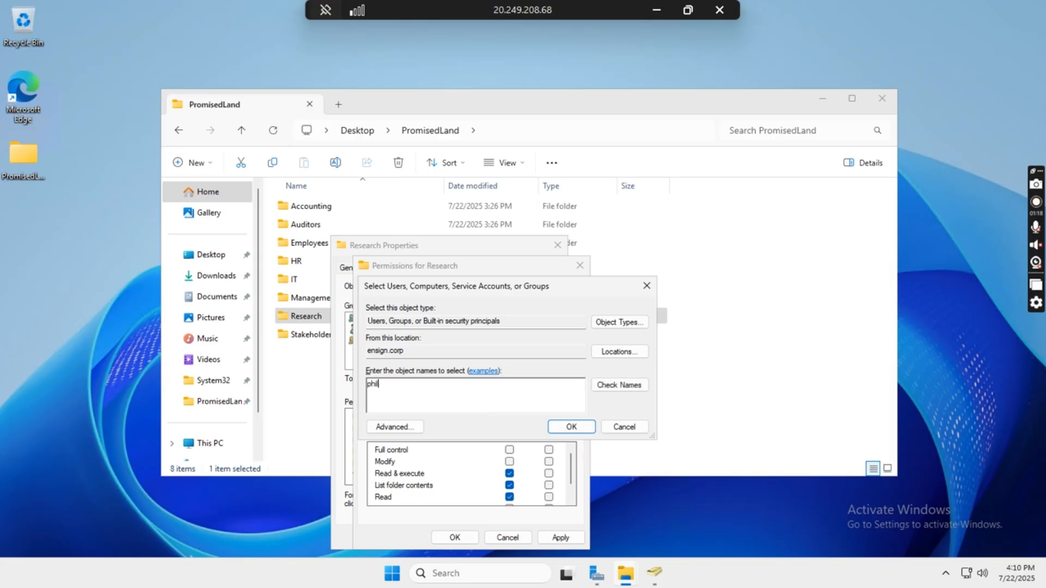
key(Return)
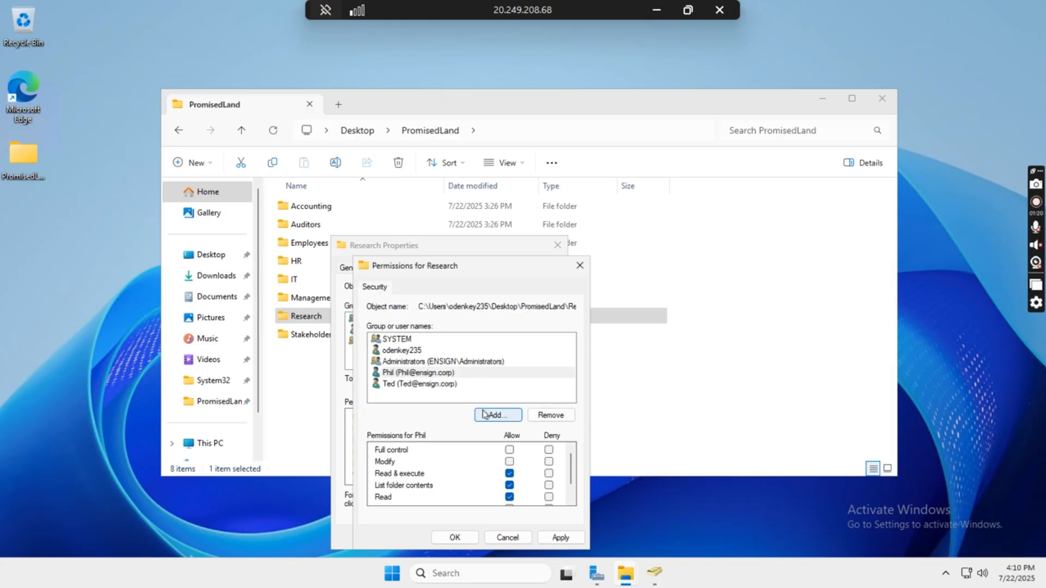
click(485, 415)
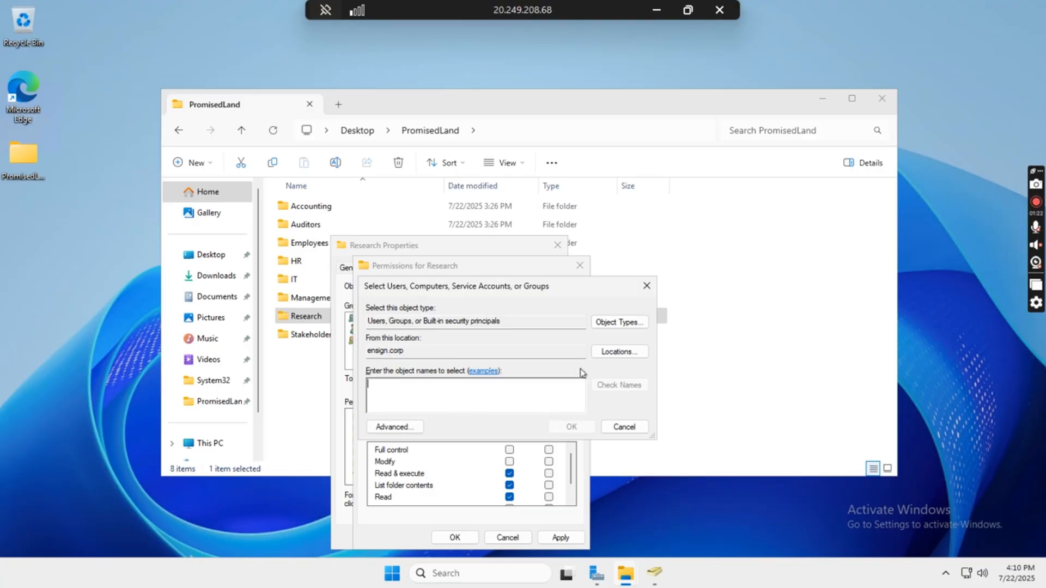
click(621, 428)
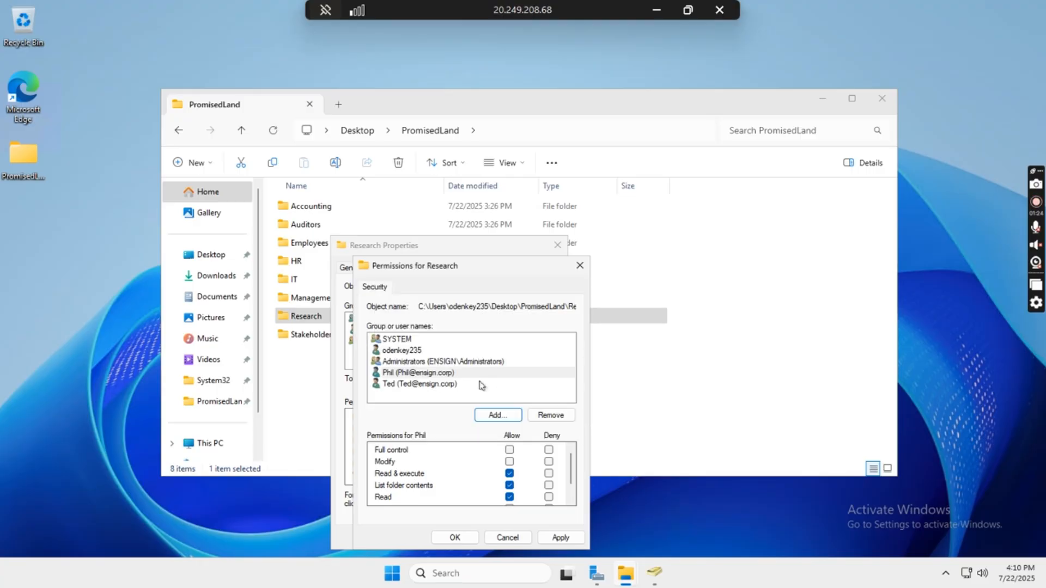
- Allow the Modify permission on the Research folder for both added Research users
click(417, 375)
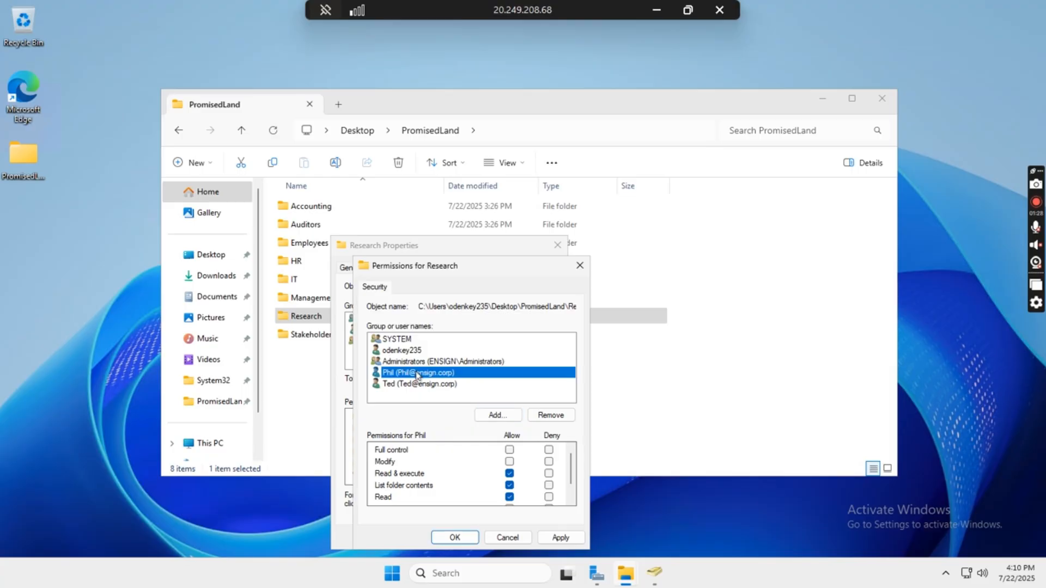
click(508, 462)
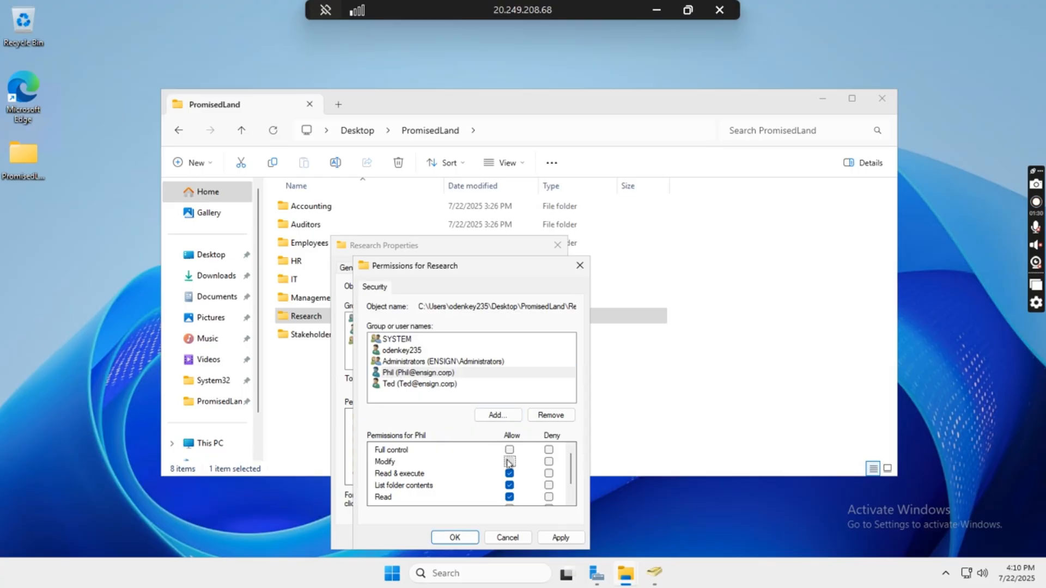
click(428, 385)
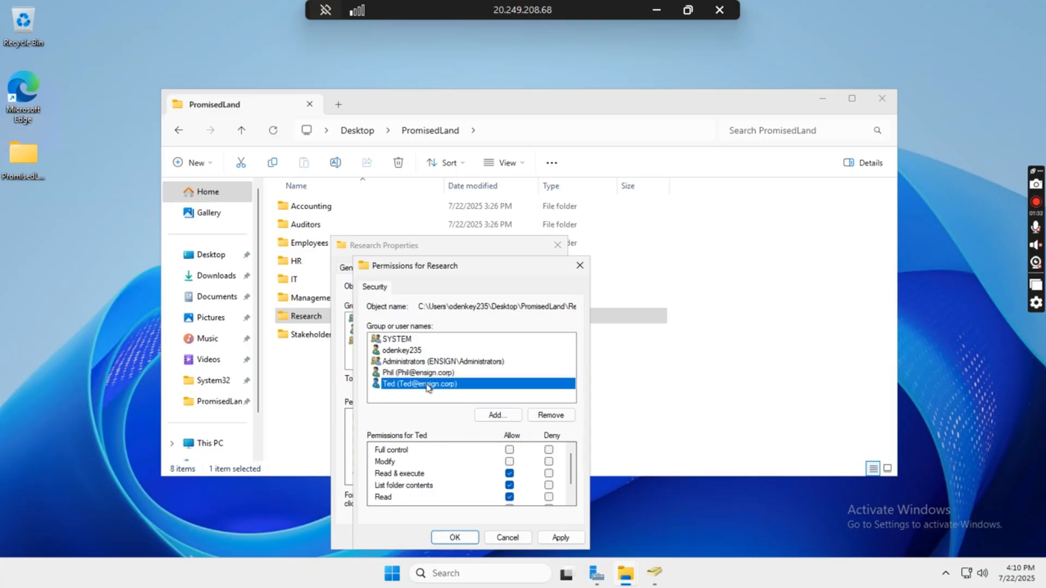
click(510, 463)
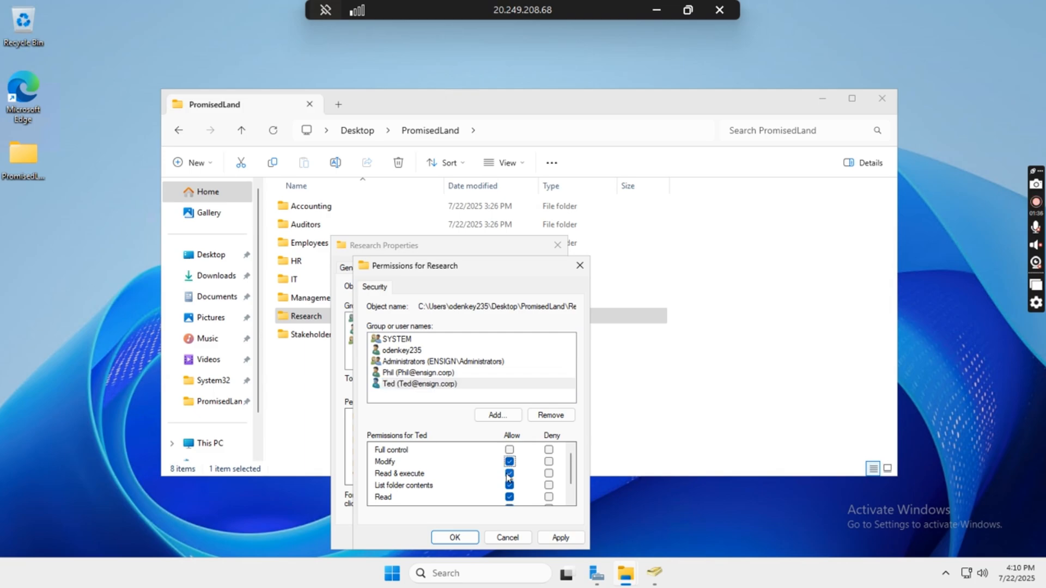
- Try clearing the first-added Research user's Modify, Read & execute, Read and Write permissions, and allow Modify again
click(508, 474)
click(509, 462)
scroll(498, 486, down, 1)
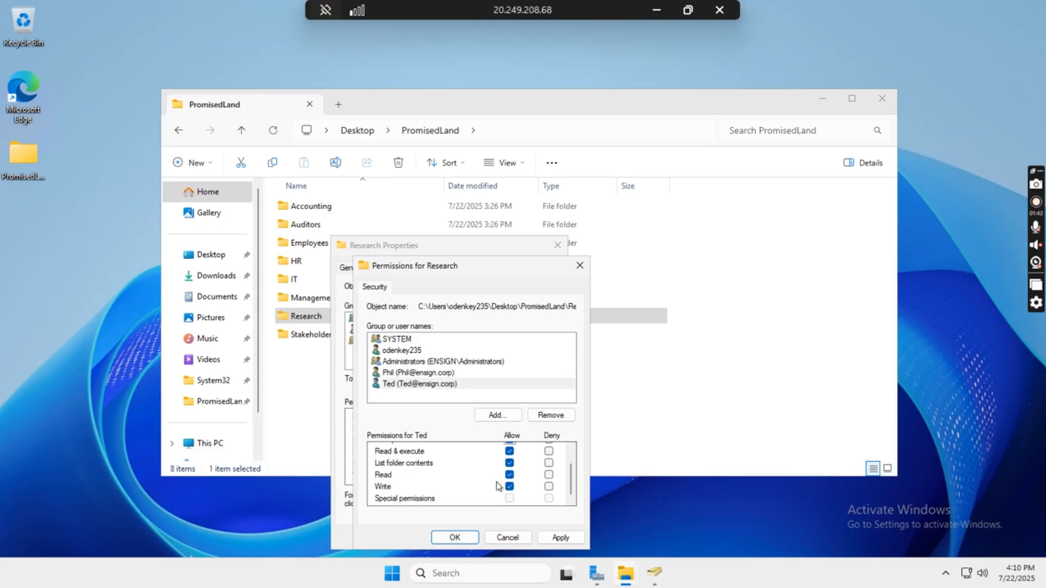
click(509, 488)
click(509, 475)
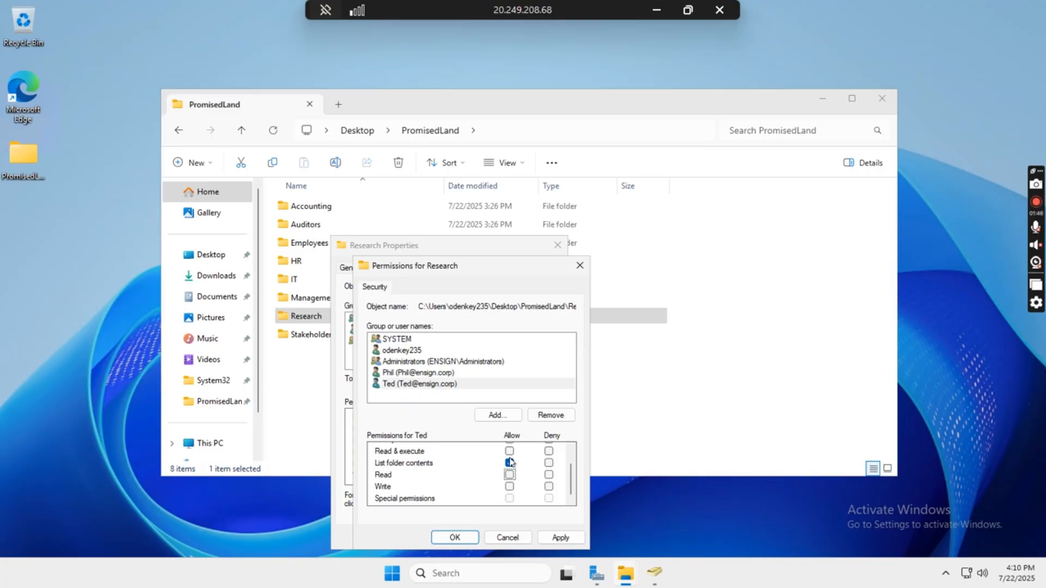
click(510, 463)
scroll(510, 466, up, 1)
click(508, 464)
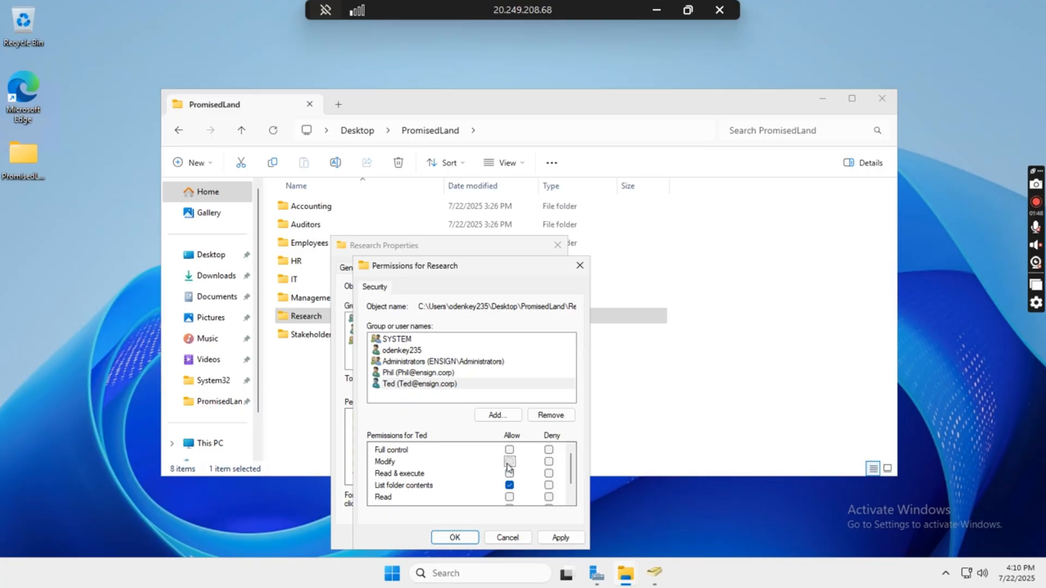
scroll(508, 466, down, 1)
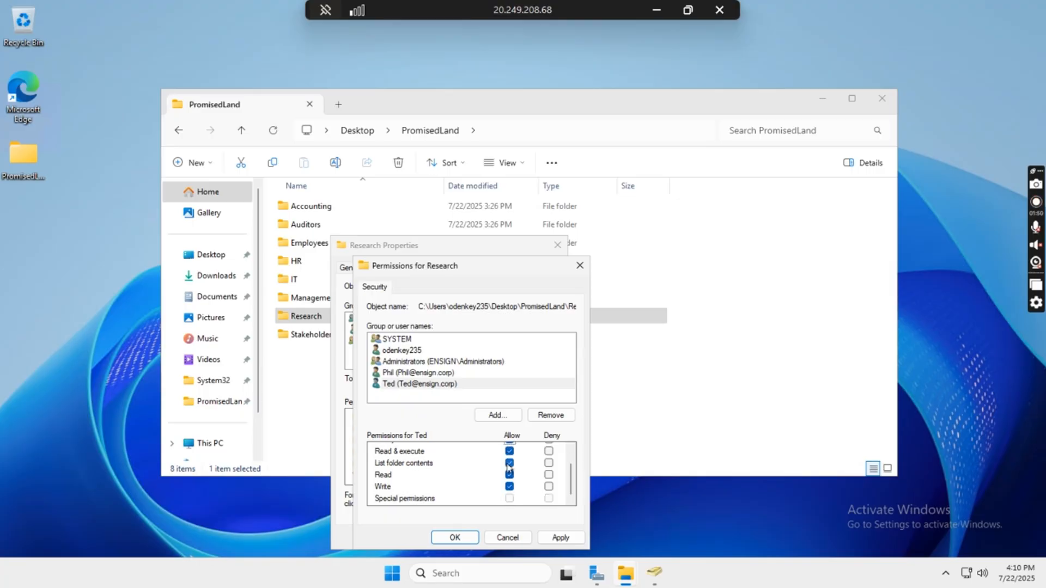
scroll(508, 466, up, 1)
- Check the second Research user's permissions, apply the Research folder's permission changes and close its properties
click(442, 375)
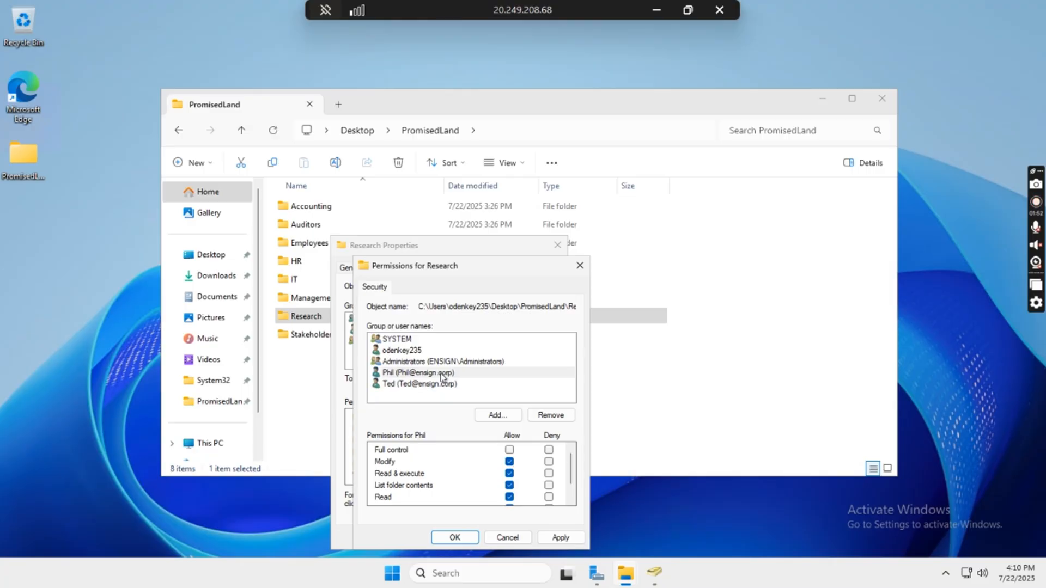
click(549, 539)
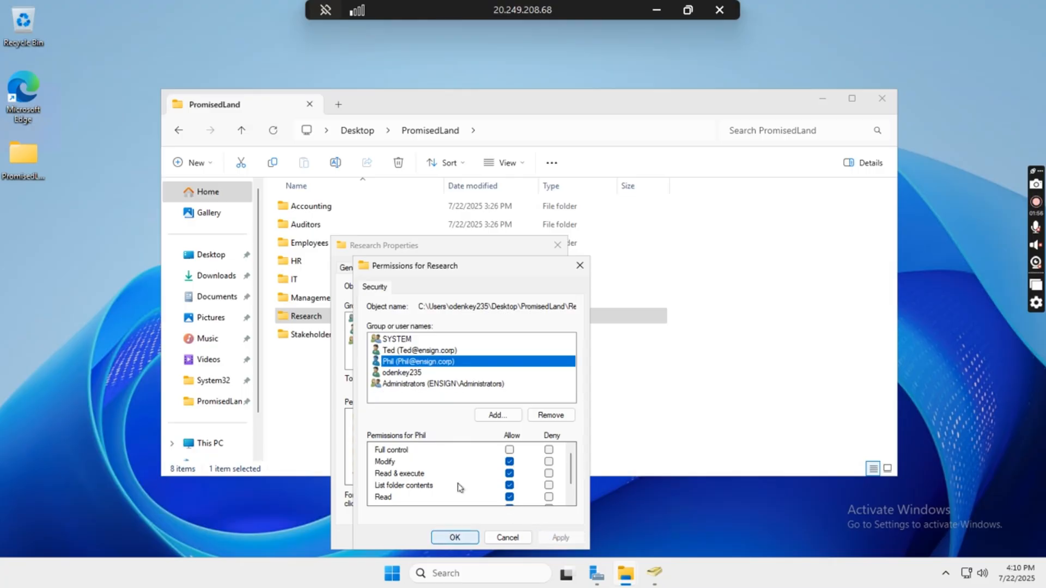
click(454, 538)
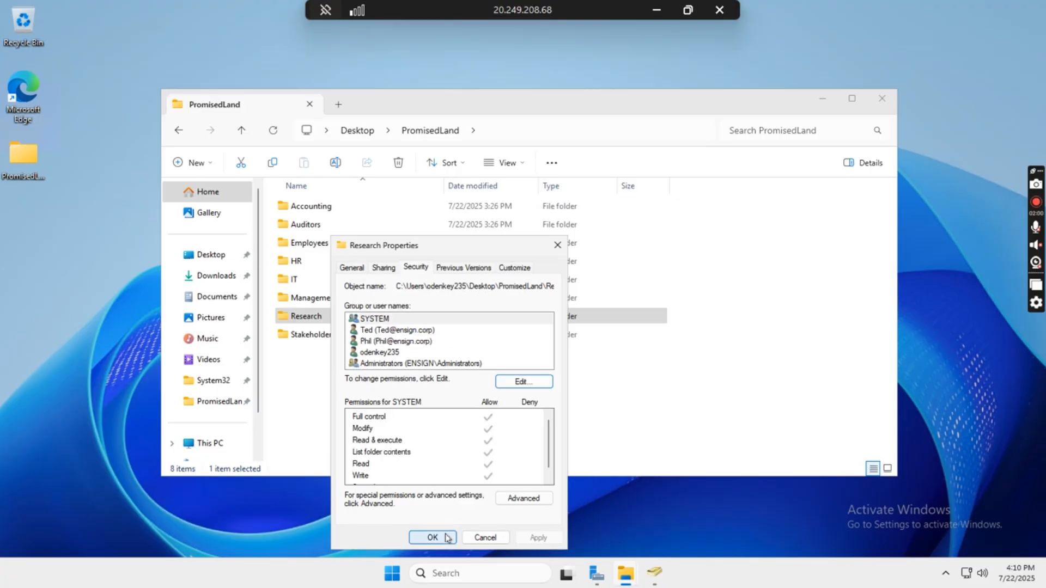
click(447, 538)
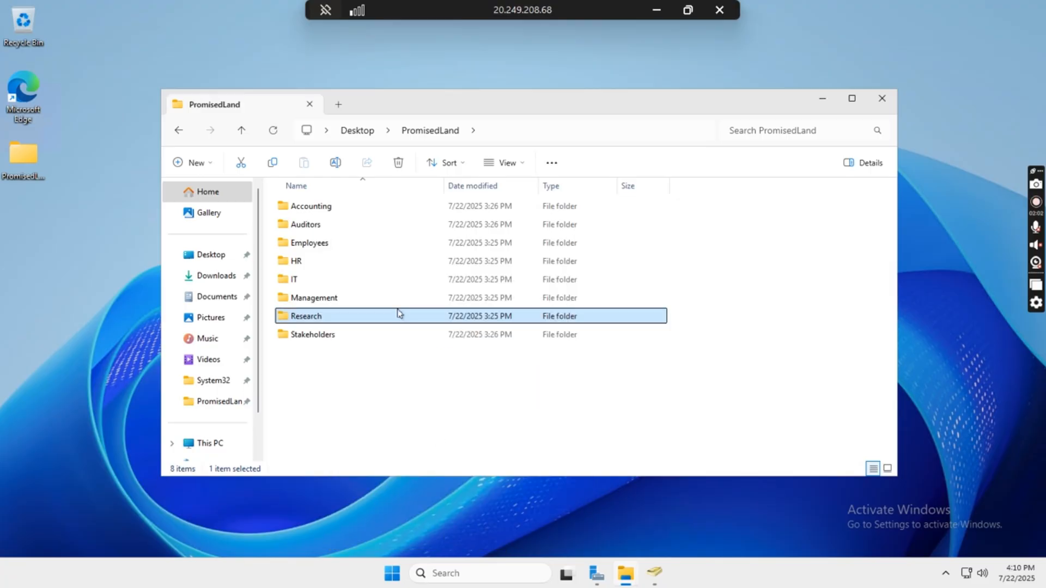
- Add the IT staff member's user account to the security permissions of the IT folder in PromisedLand
click(333, 287)
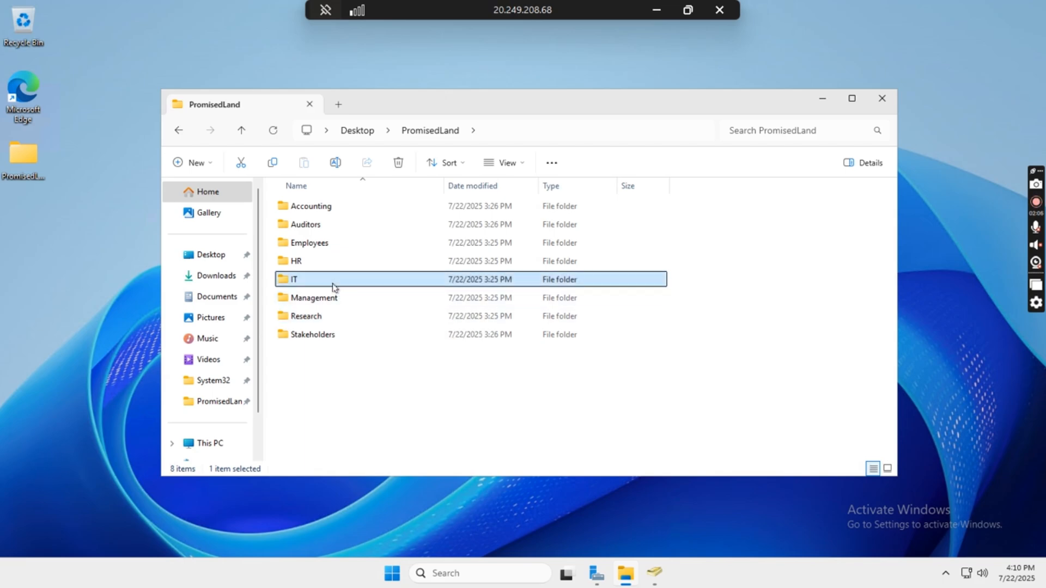
right_click(333, 287)
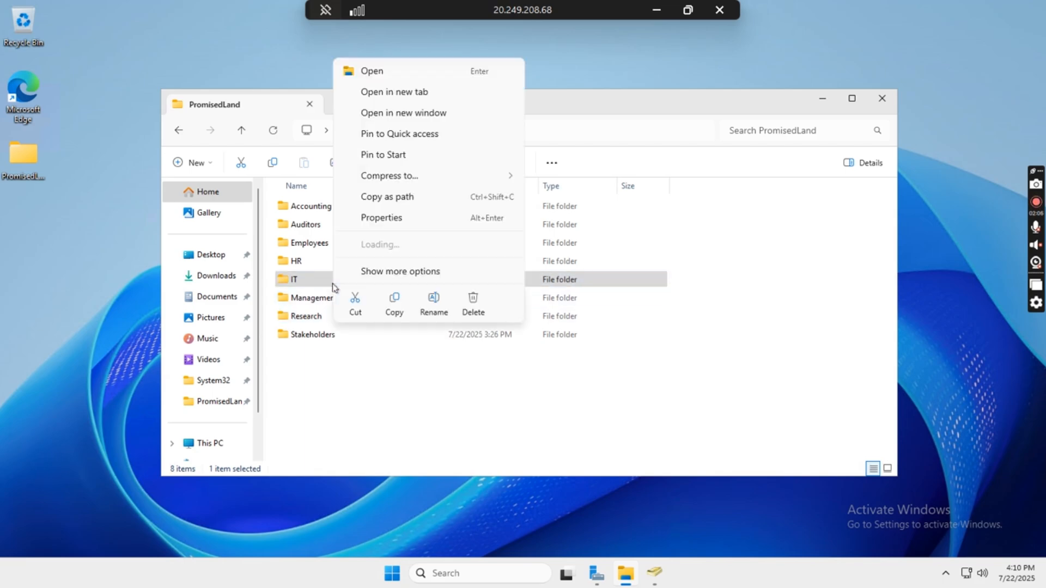
click(424, 220)
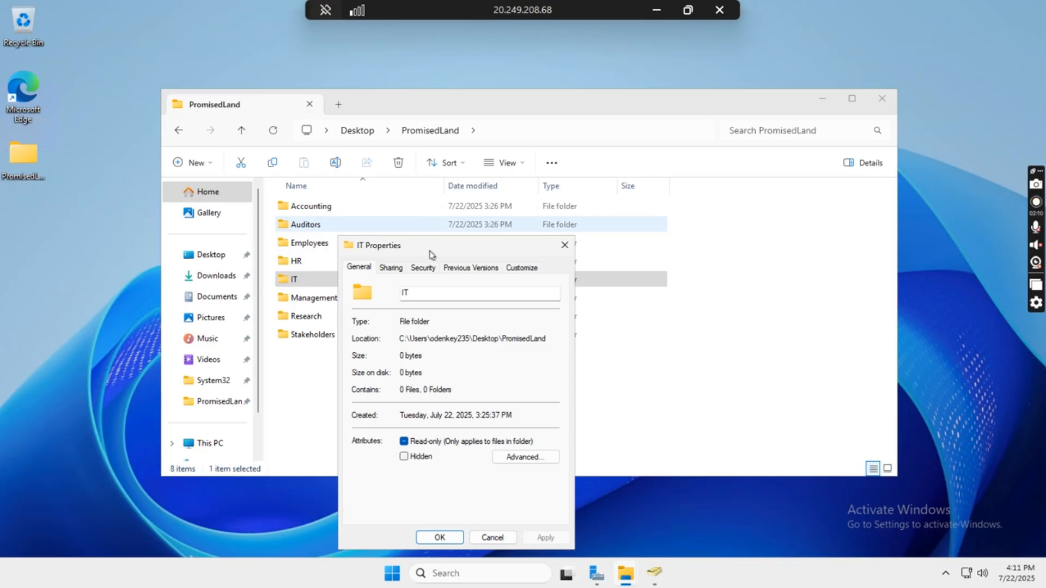
click(426, 266)
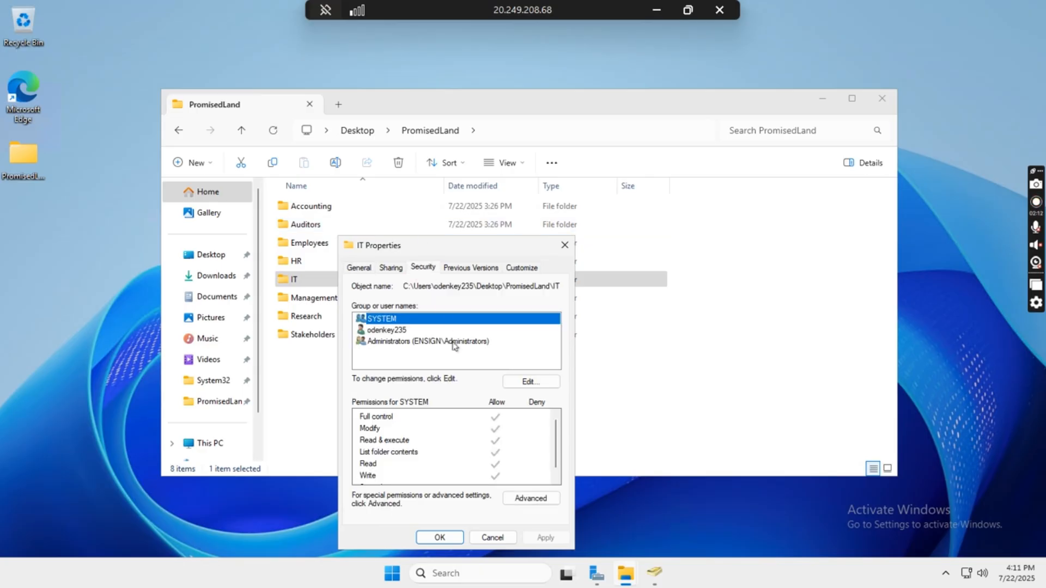
click(526, 383)
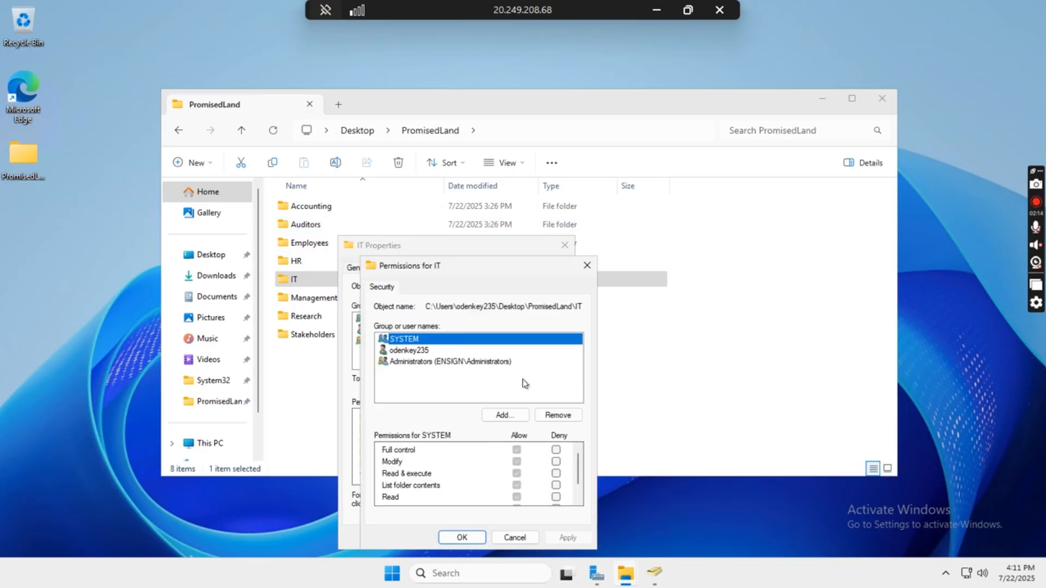
click(505, 416)
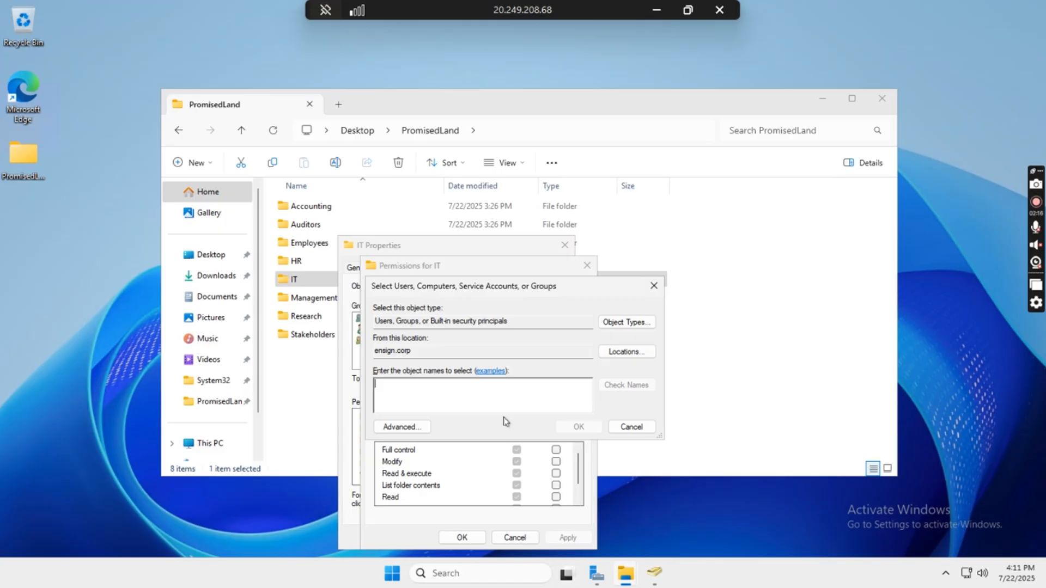
text(murtaugh)
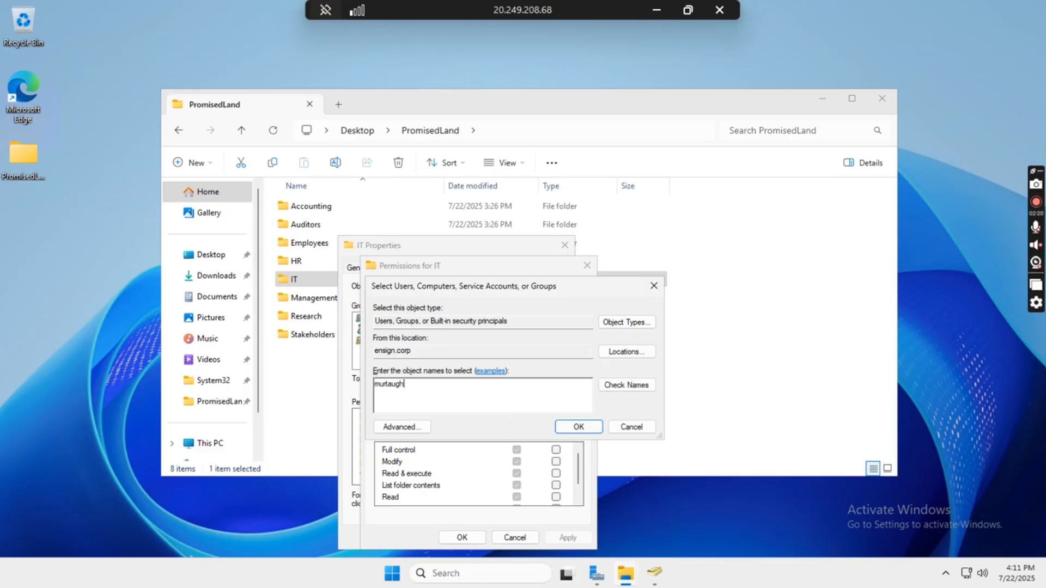
key(Return)
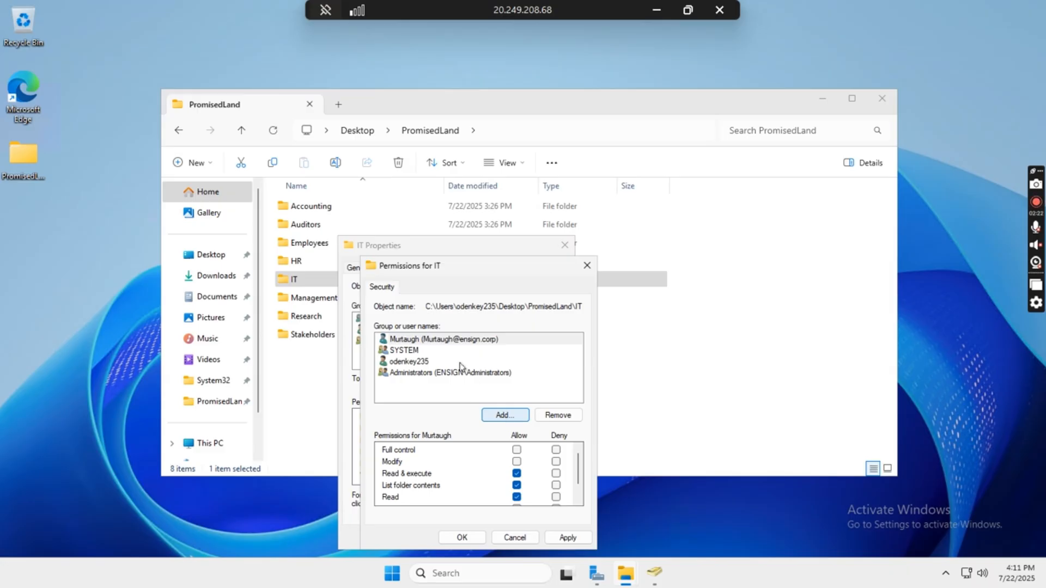
- Allow the added user Full control of the IT folder, apply the permissions and close its properties
click(473, 340)
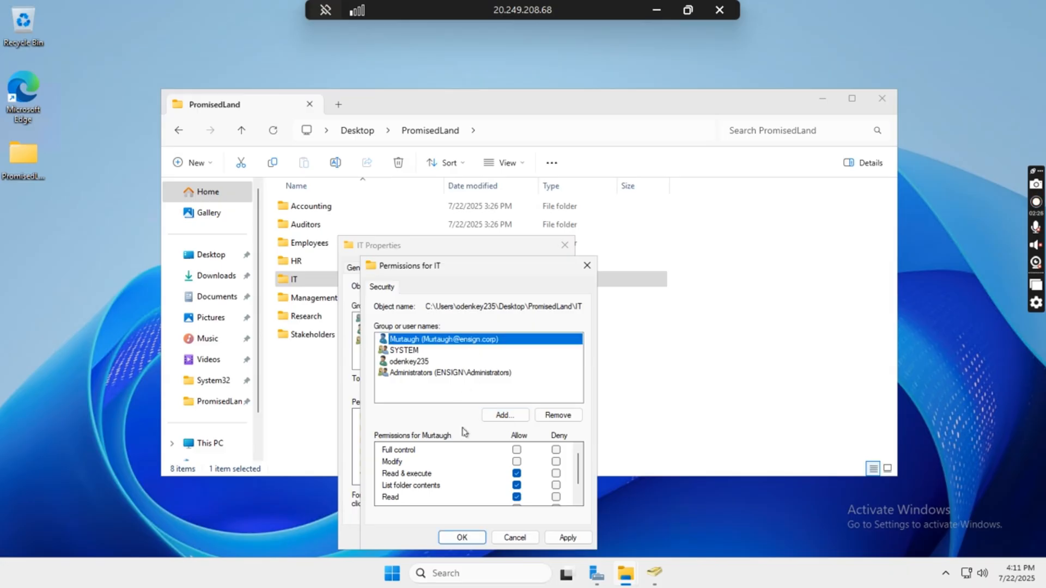
click(516, 450)
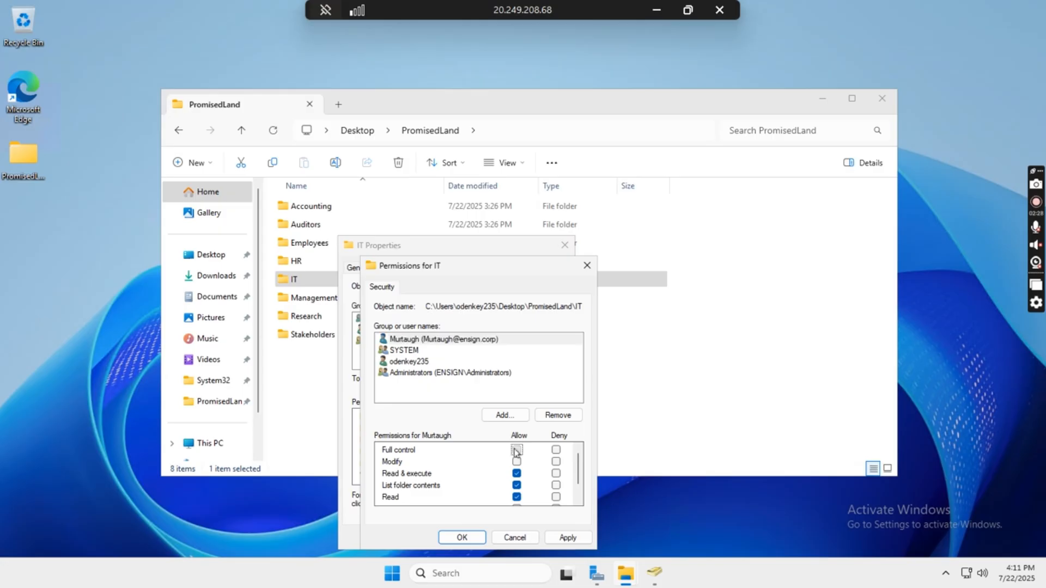
click(561, 537)
click(463, 538)
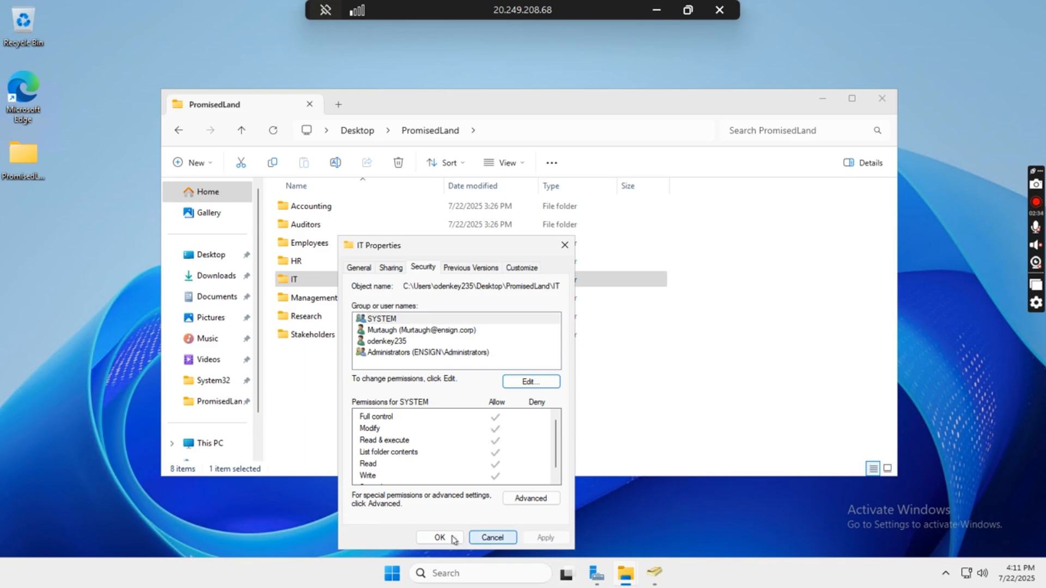
click(454, 538)
- Add the first Management user's account to the security permissions of the Management folder in PromisedLand
click(321, 301)
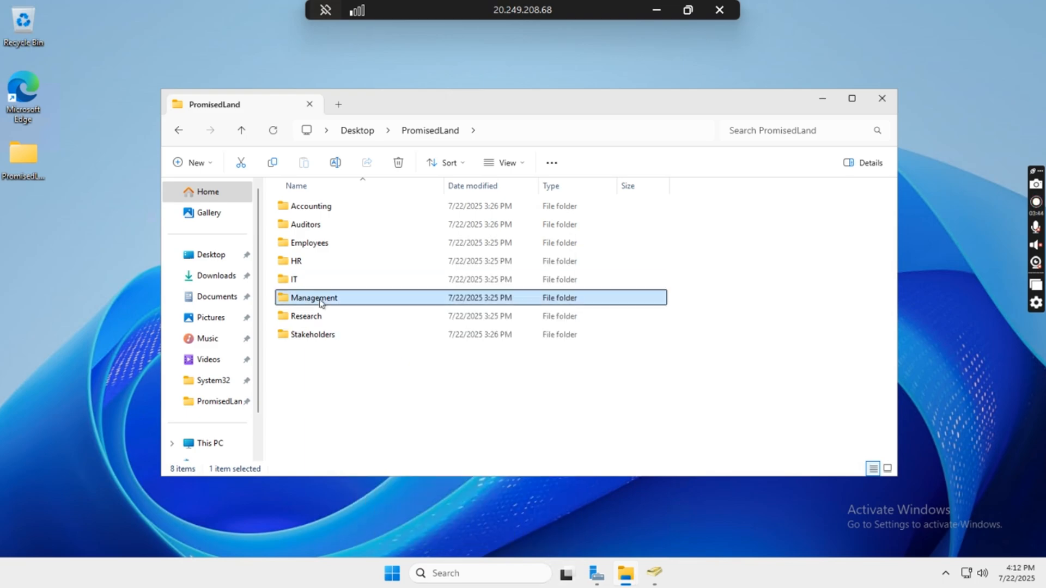
right_click(322, 303)
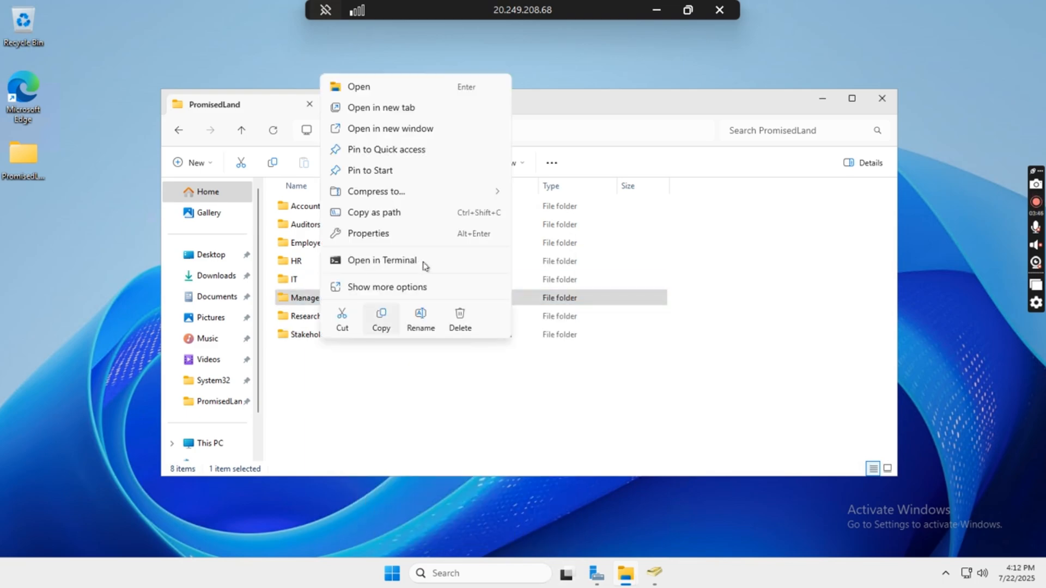
click(457, 235)
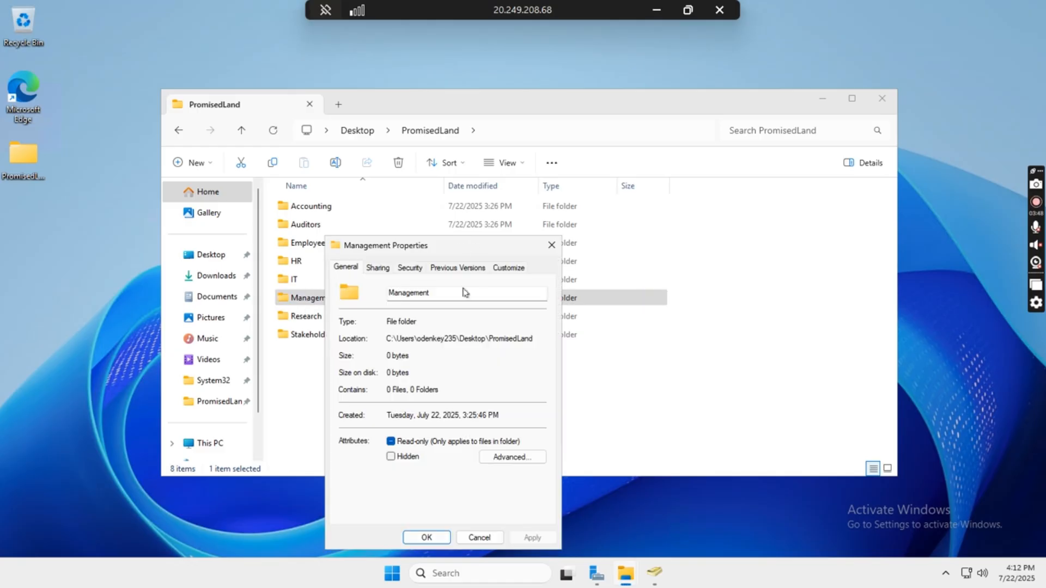
click(410, 269)
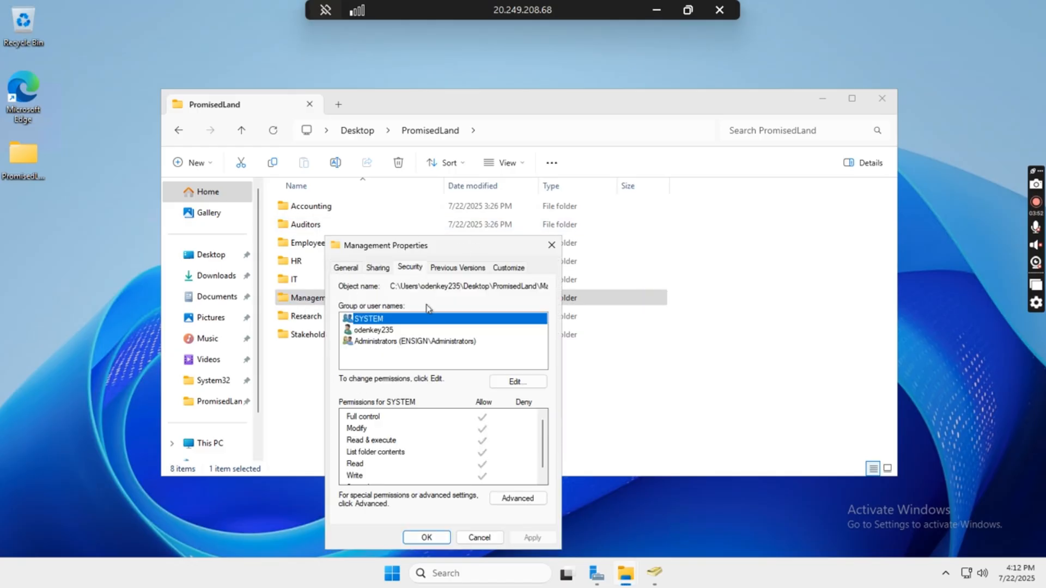
click(531, 384)
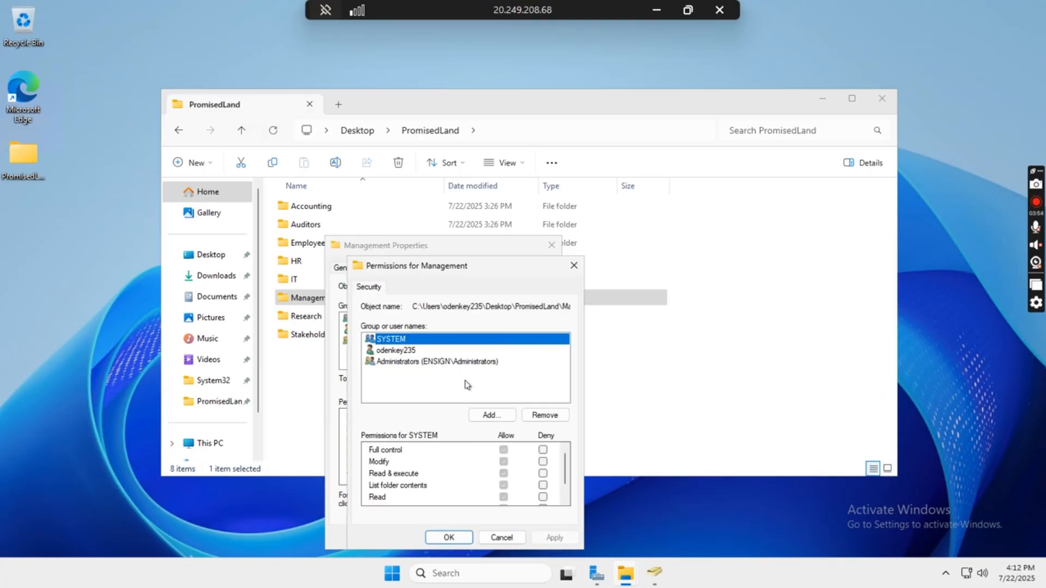
click(492, 415)
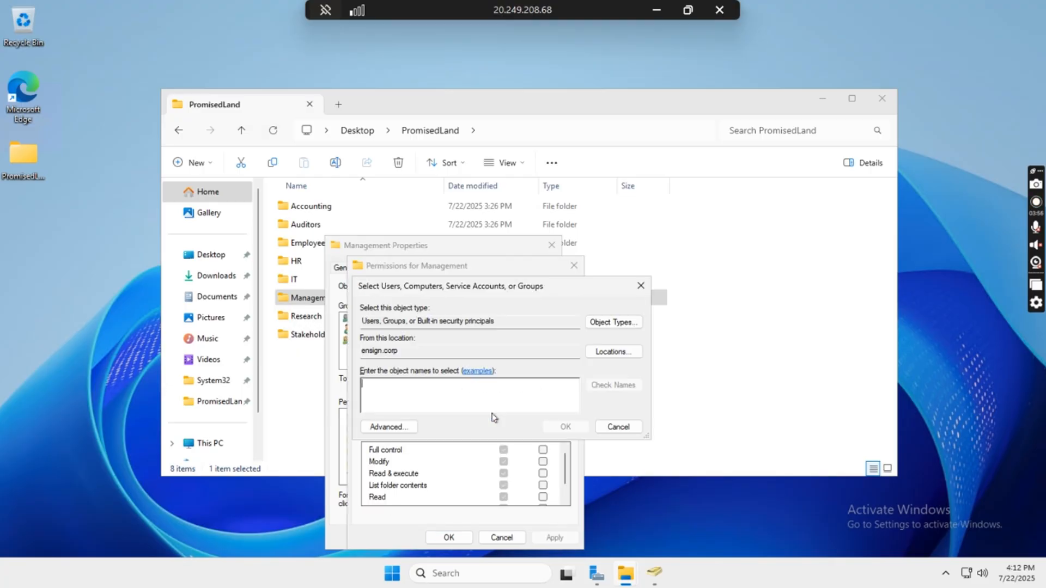
text(jeanine)
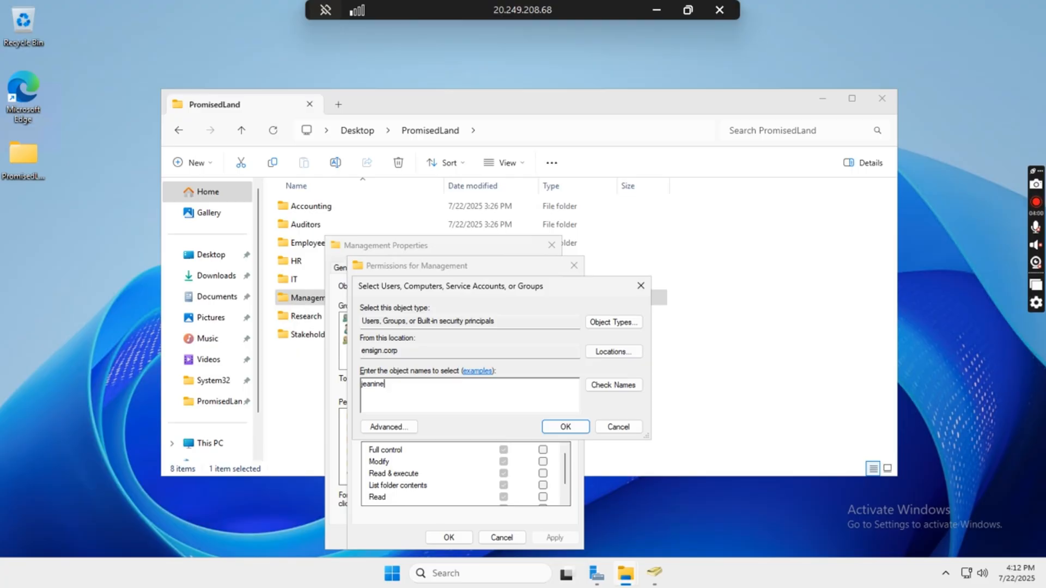
key(Return)
- Add the second and third Management users' accounts to the Management folder's permissions
click(492, 415)
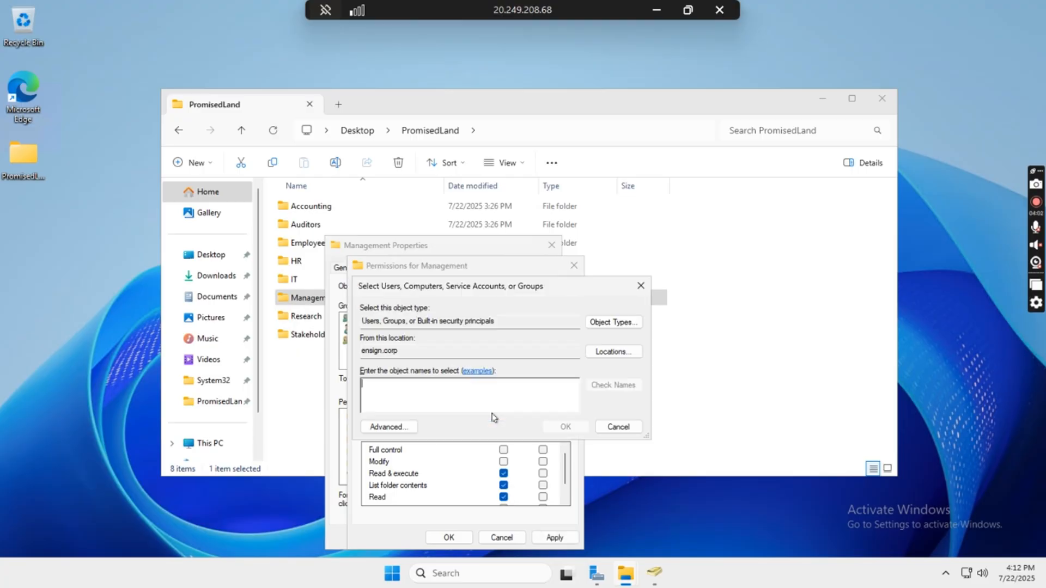
text(frank)
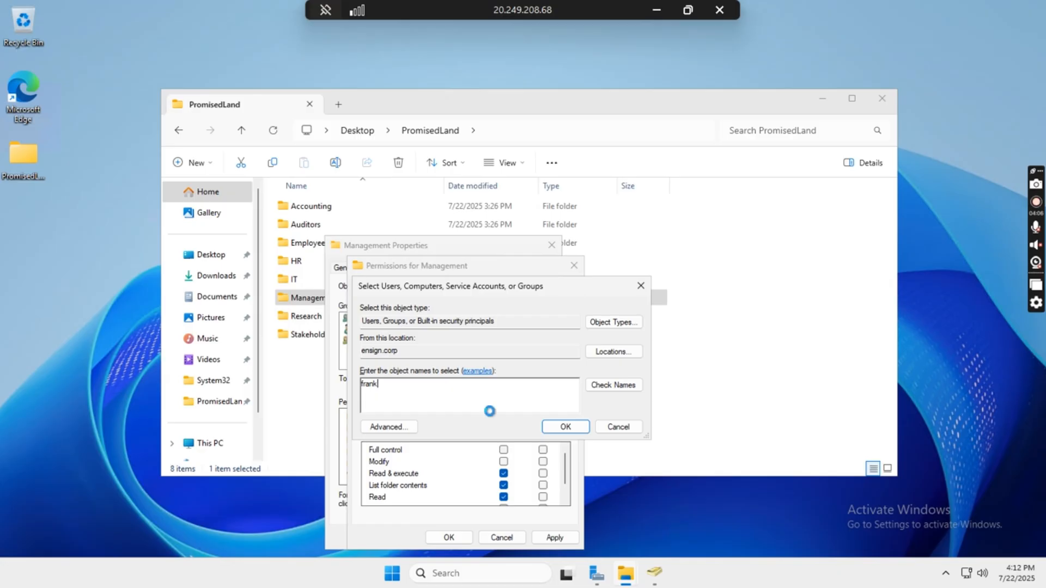
key(Return)
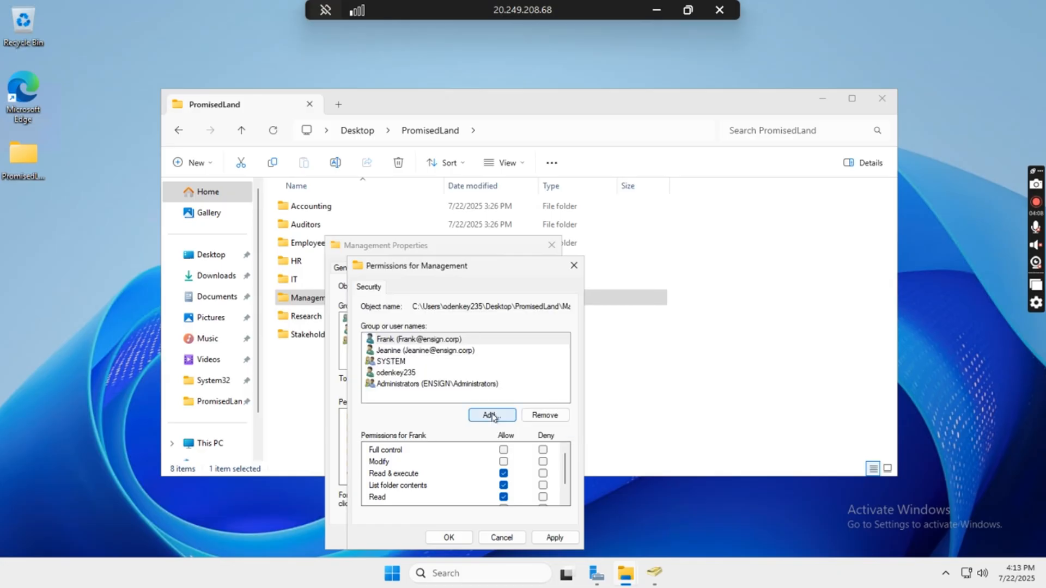
click(492, 416)
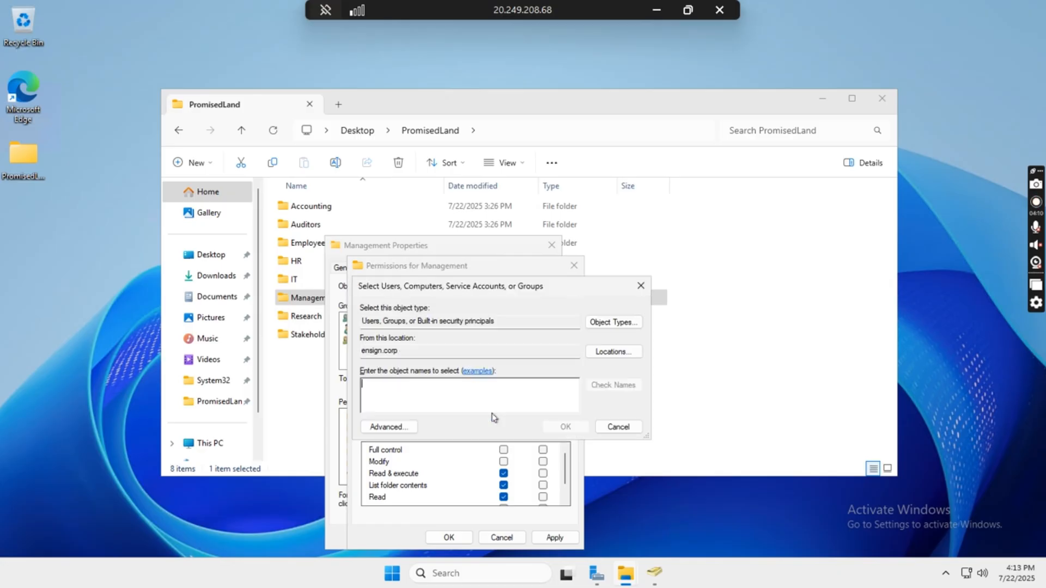
text(pearl)
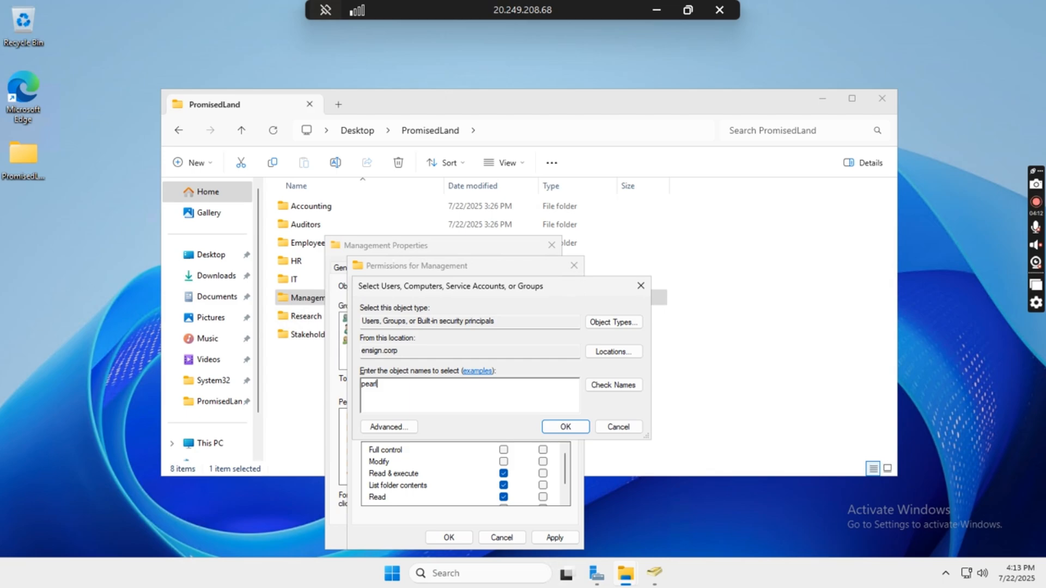
key(Return)
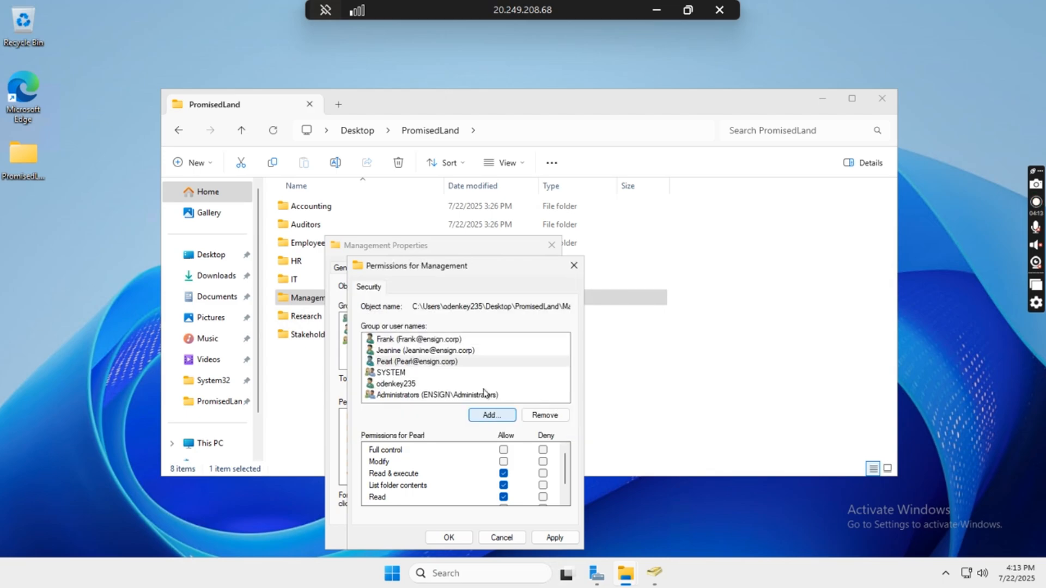
- Allow the third-added Management user Write permission and clear their allowed List folder contents permission
click(437, 363)
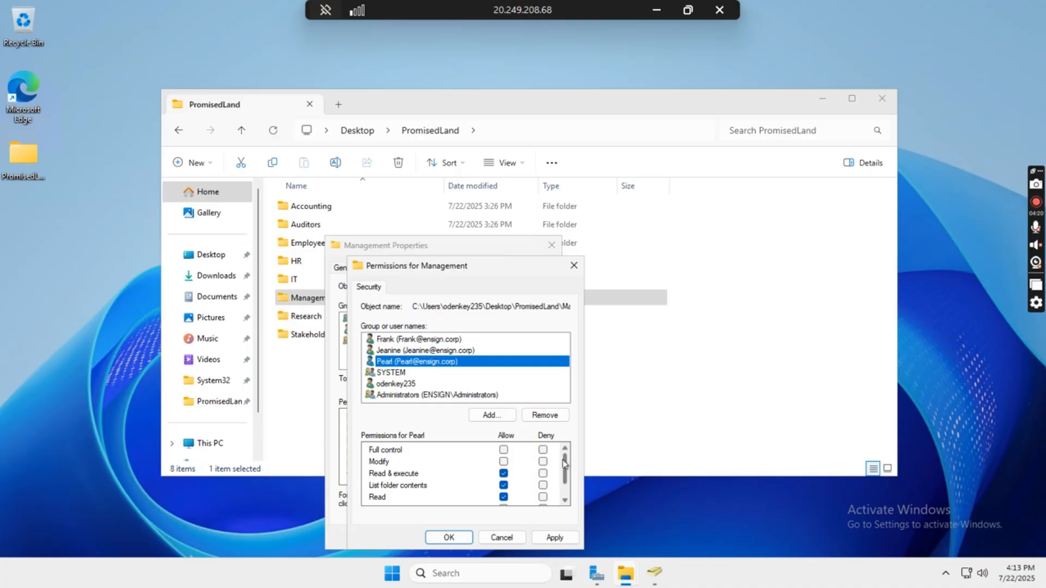
drag(564, 463, 564, 486)
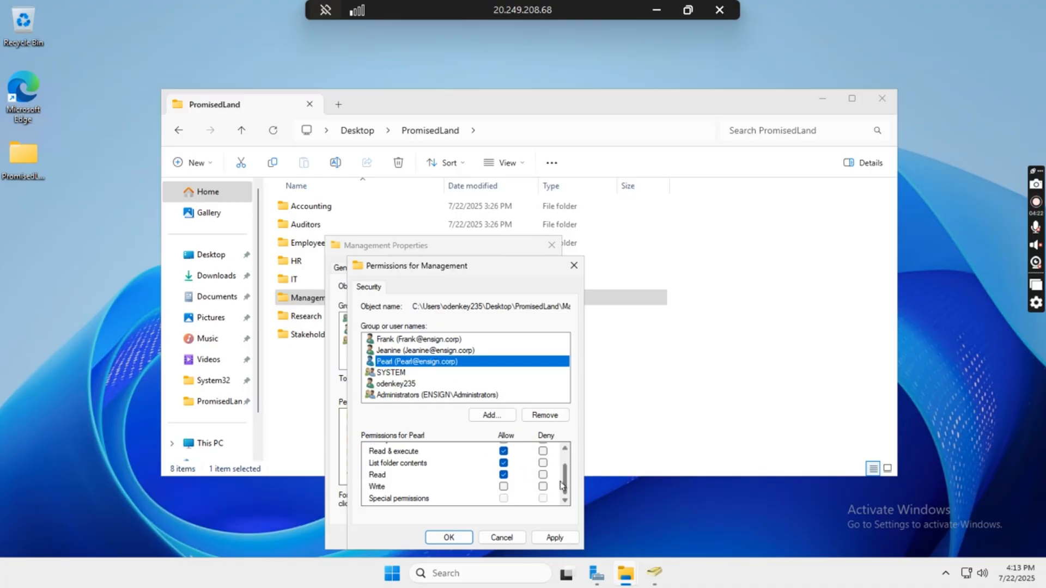
click(504, 487)
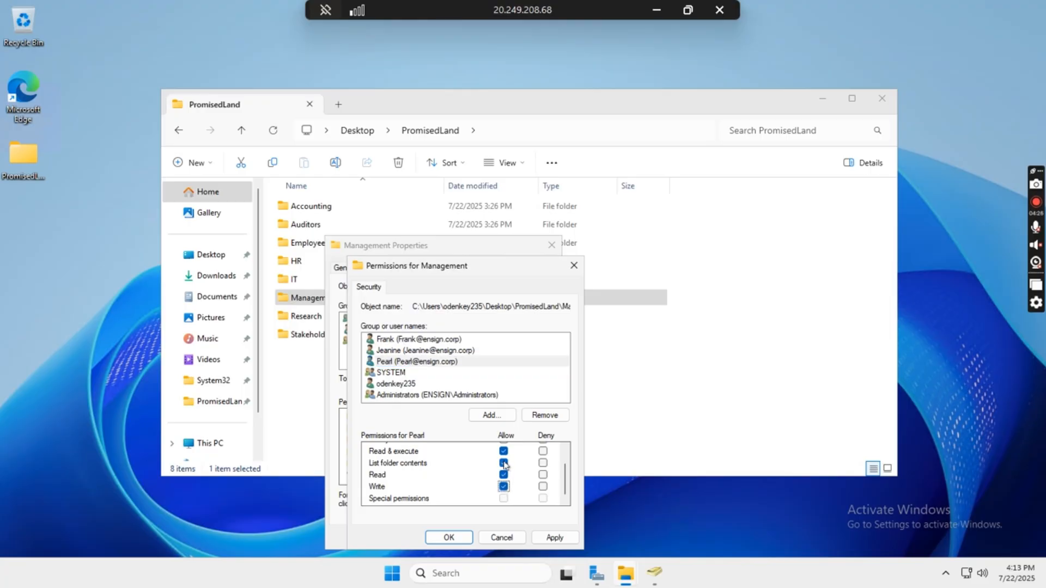
click(504, 464)
drag(566, 481, 564, 487)
- Allow the first-added Management user Write permission and clear their allowed Read & execute and List folder contents permissions
click(410, 351)
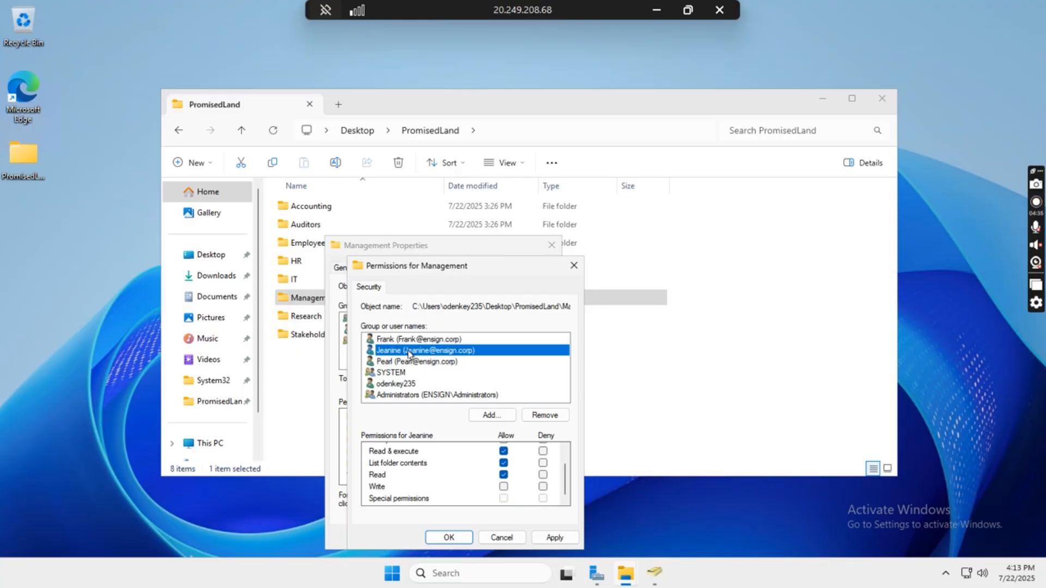
click(503, 486)
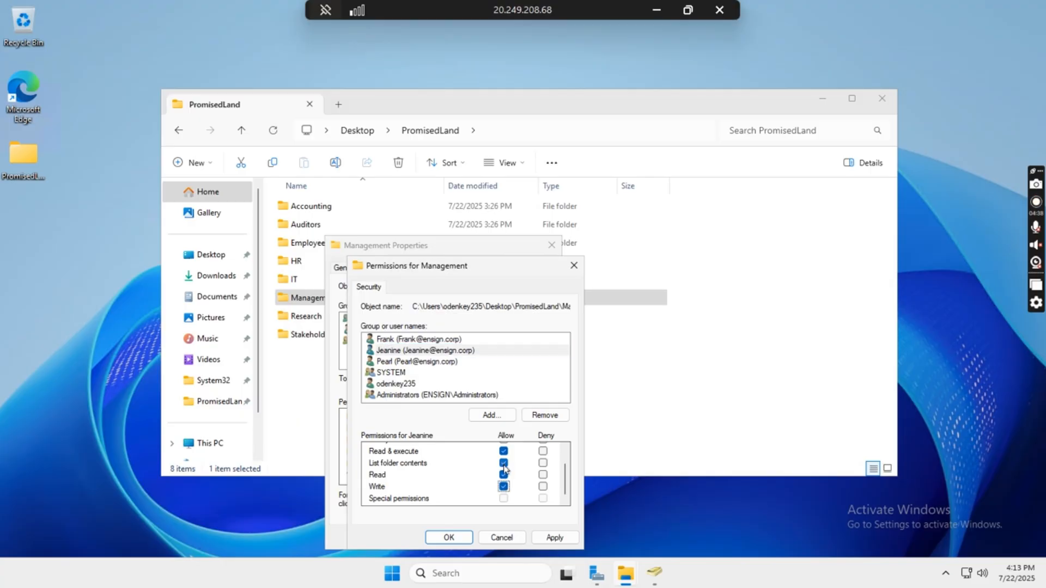
click(504, 464)
drag(564, 472, 563, 463)
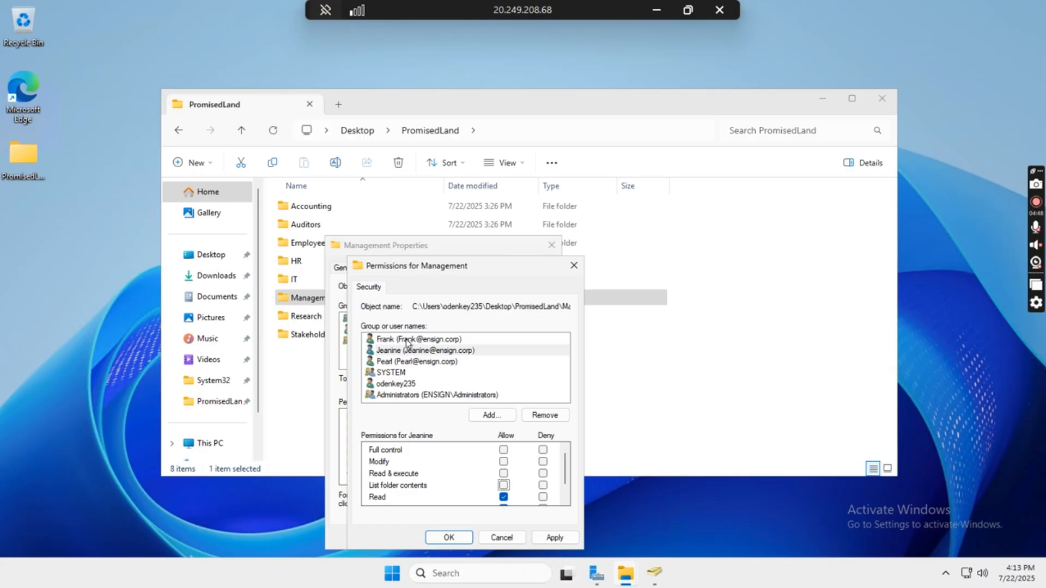
- Clear the second-added Management user's allowed Read & execute permission and allow them Write
click(383, 340)
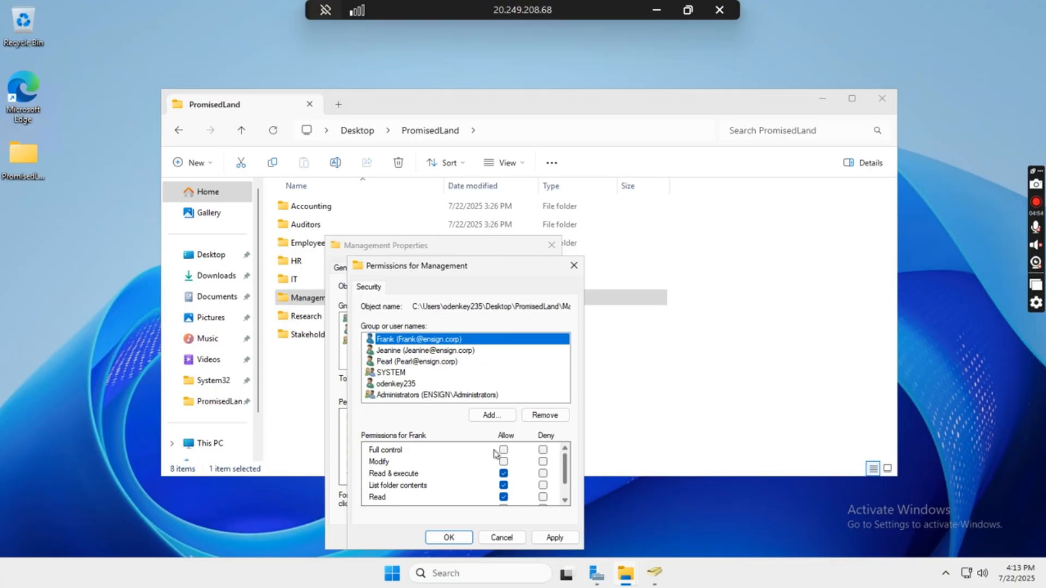
scroll(503, 477, down, 1)
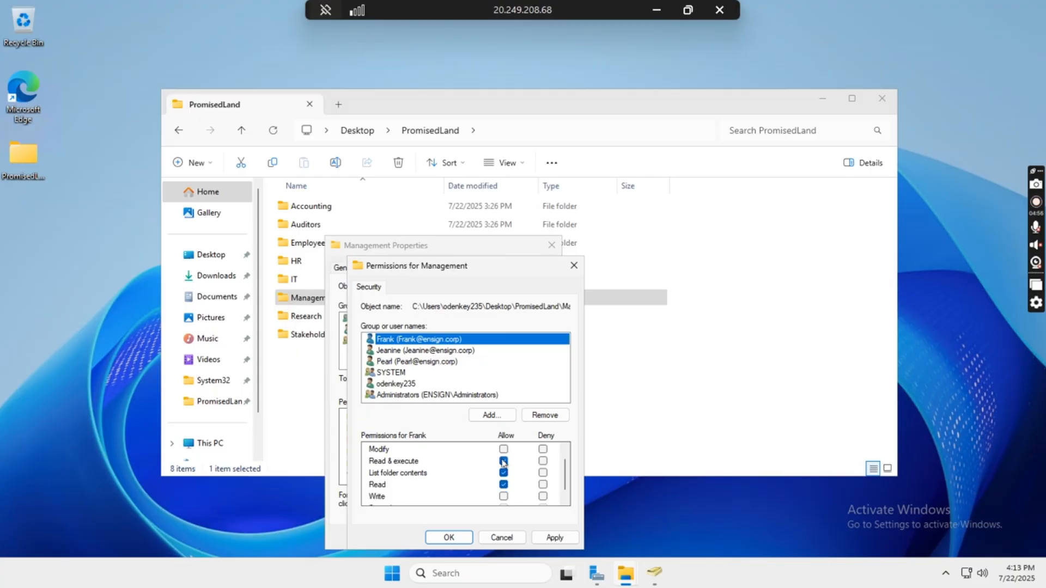
click(503, 461)
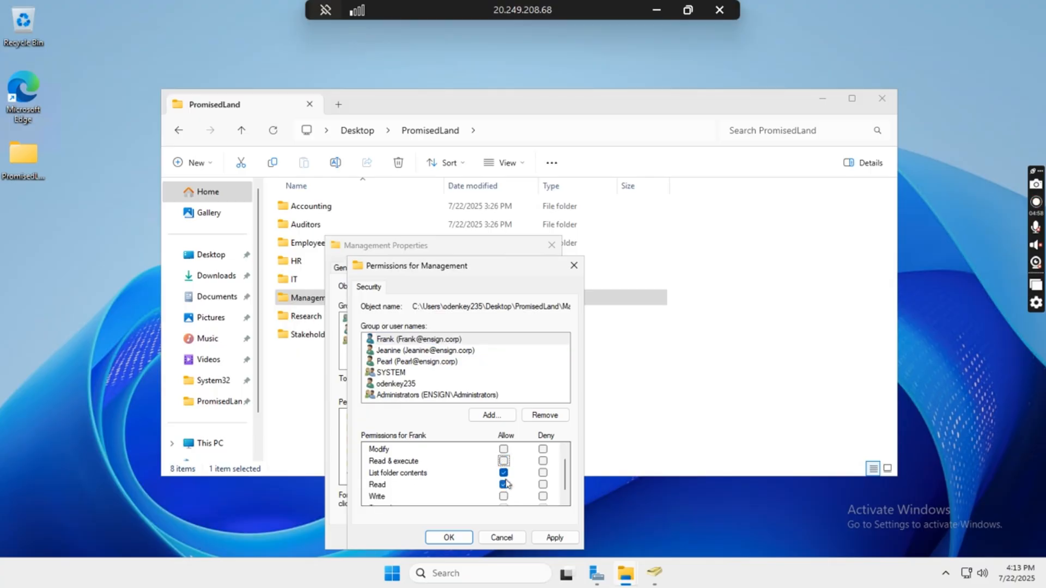
click(503, 497)
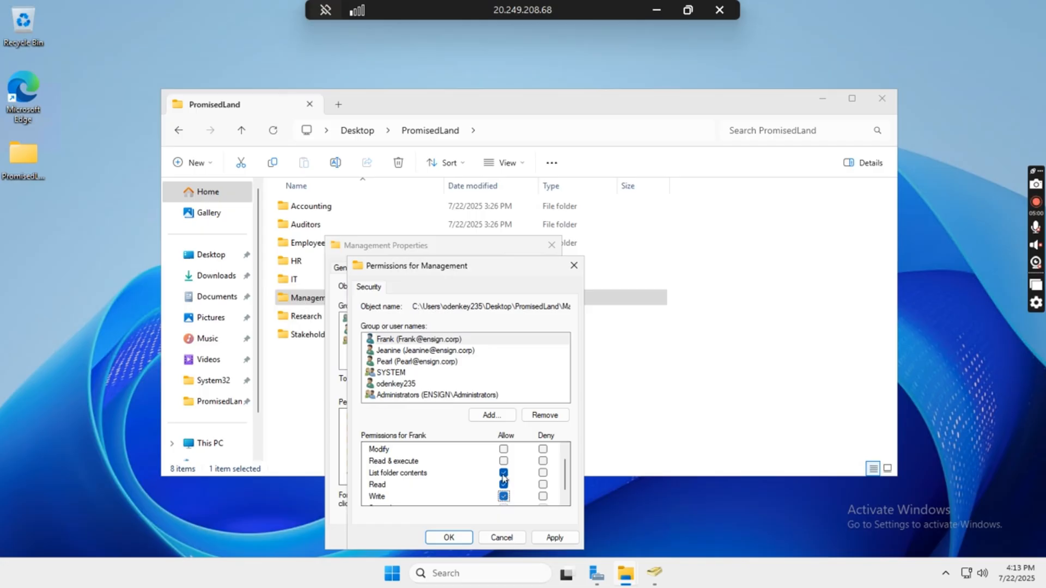